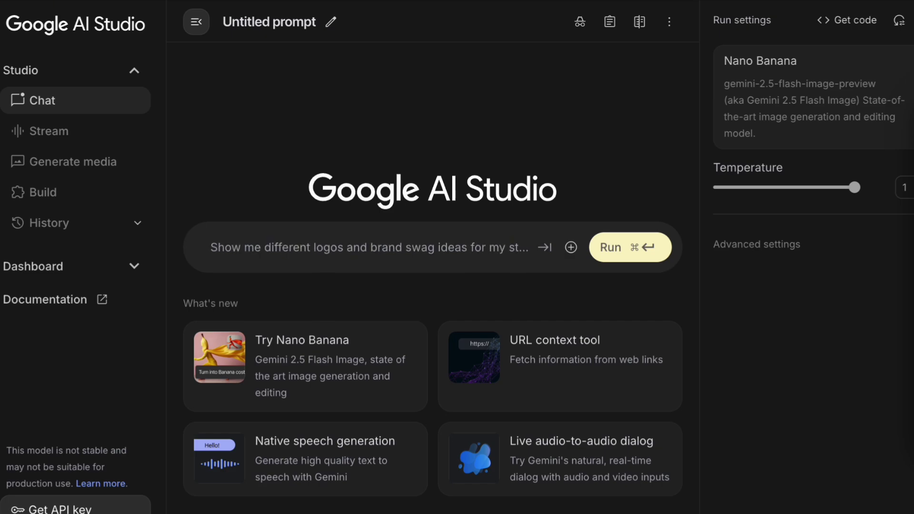
Step: Attach the dog photo and run a prompt asking for the dog wearing a superhero costume
drag(913, 228, 362, 239)
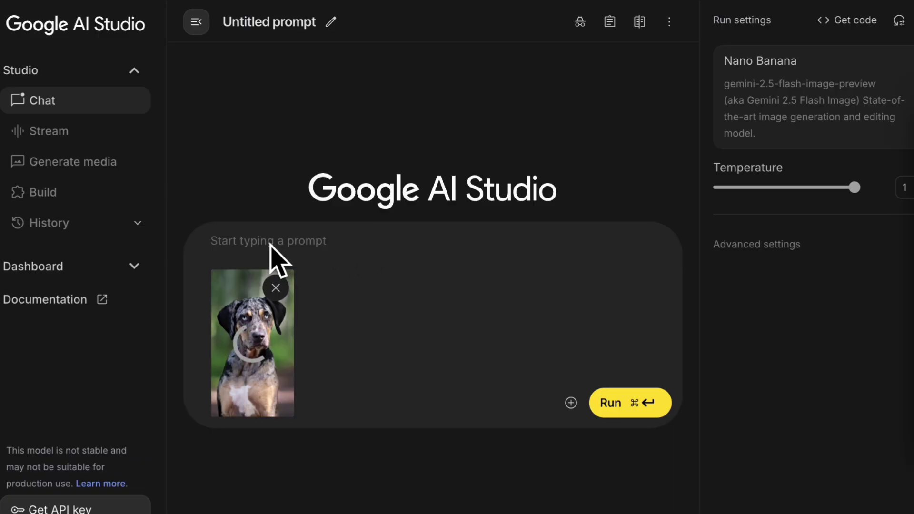
click(244, 258)
text(the)
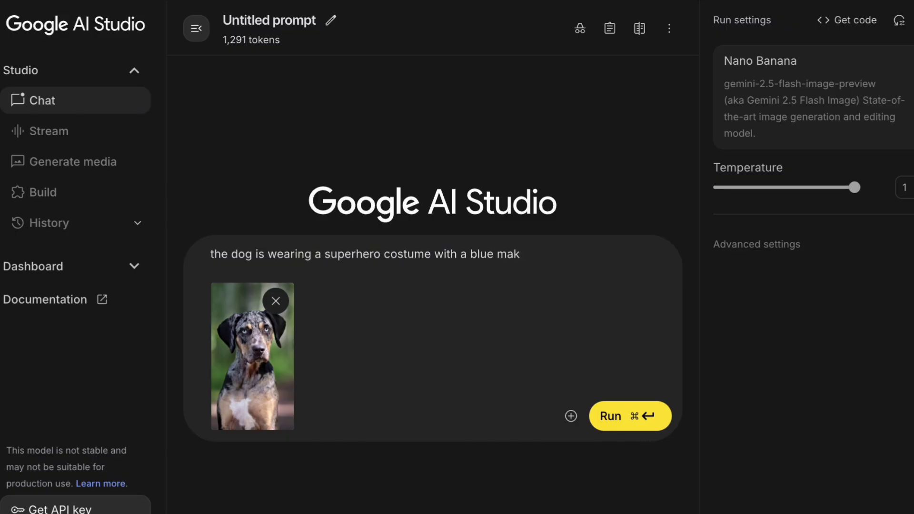
click(614, 419)
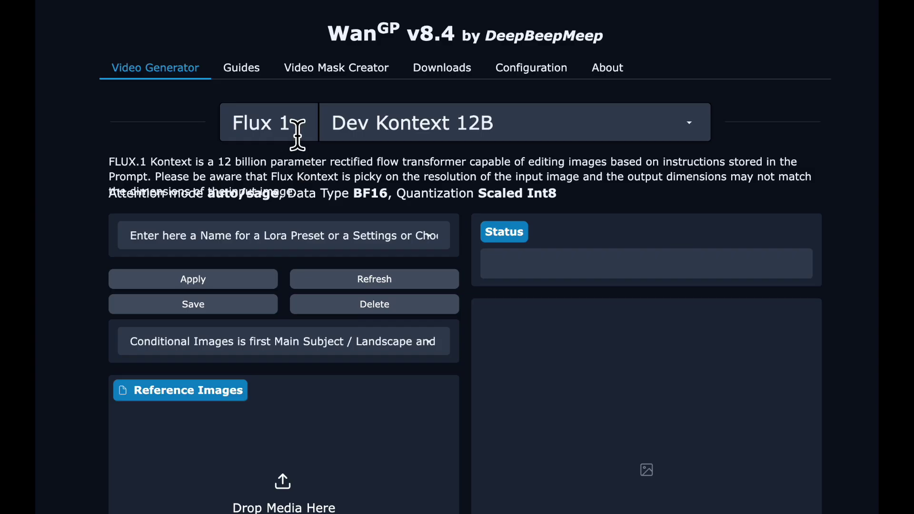
Step: Switch to WanGP, look over the Flux 1 models, select the Qwen family, and examine the Image Edit 20B settings
click(255, 115)
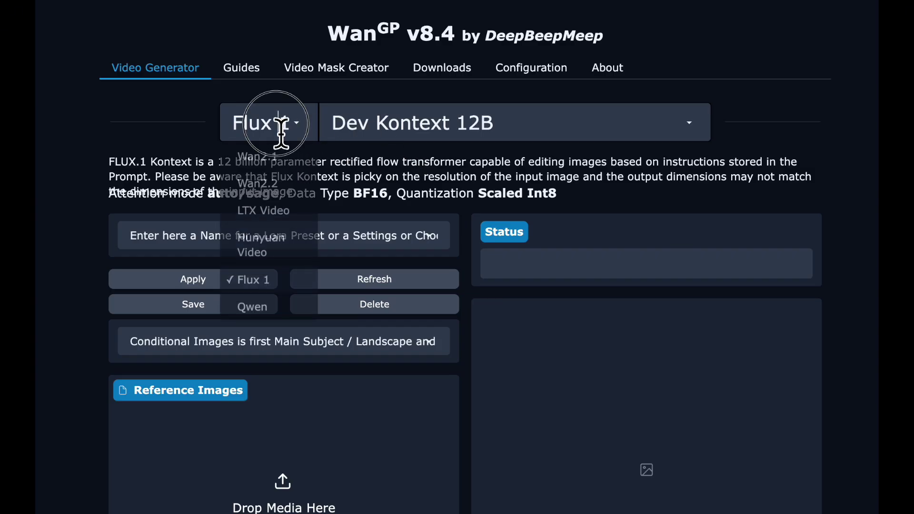
click(375, 136)
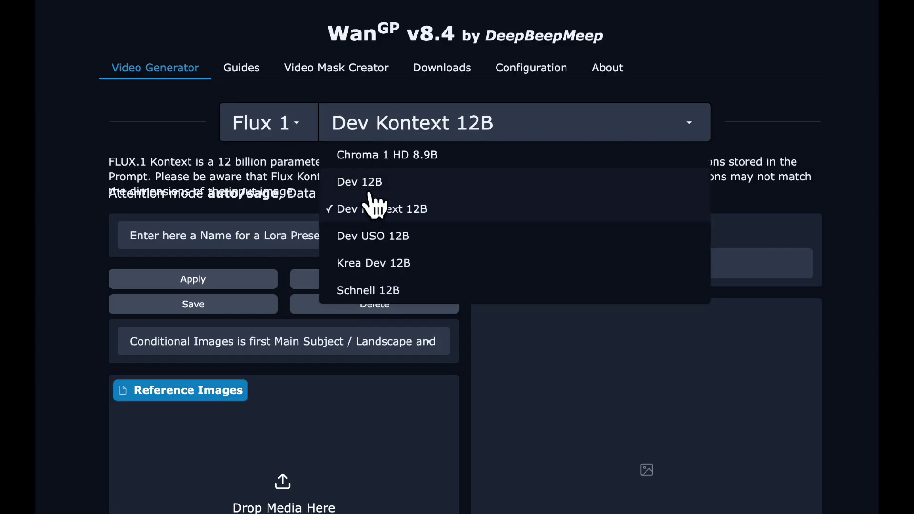
click(287, 123)
click(252, 300)
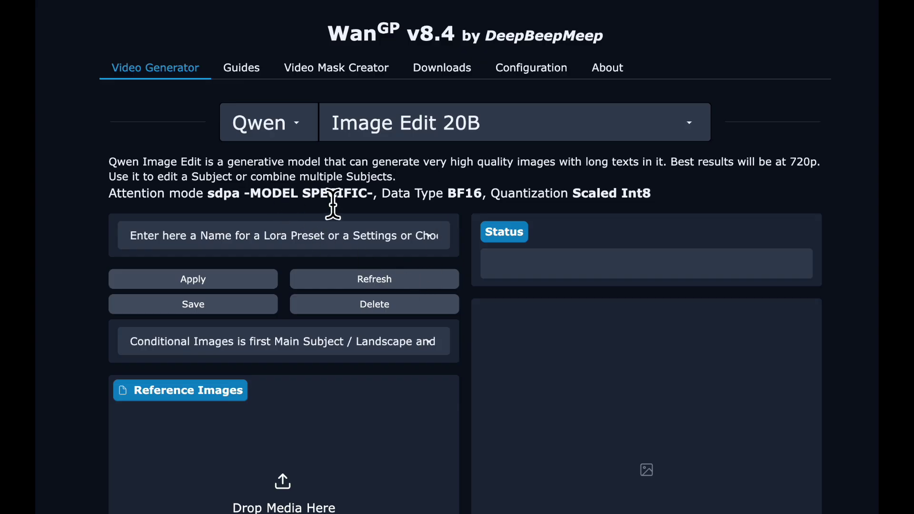
scroll(349, 243, down, 5)
scroll(342, 234, down, 8)
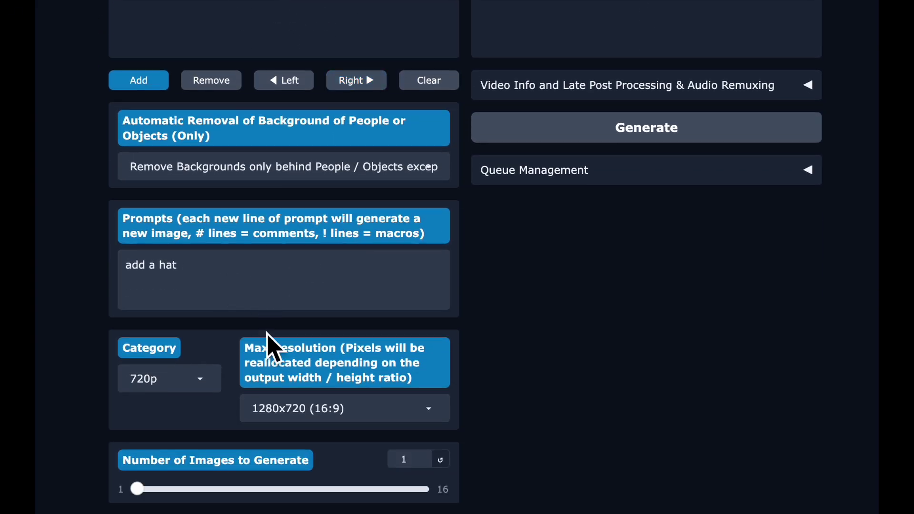
scroll(266, 388, down, 2)
scroll(274, 395, up, 9)
scroll(275, 395, up, 6)
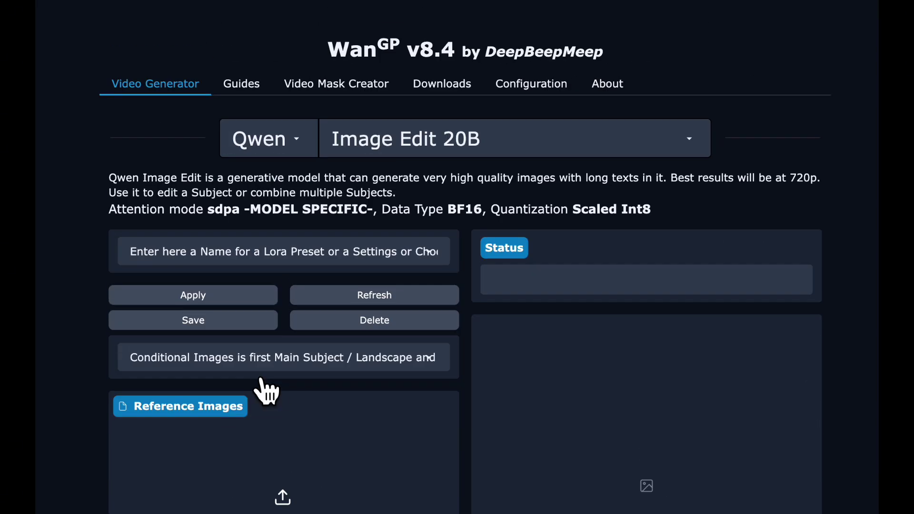
Step: Select the Wan2.1 model family with the Image2video 480p FusioniX 14B model
click(285, 133)
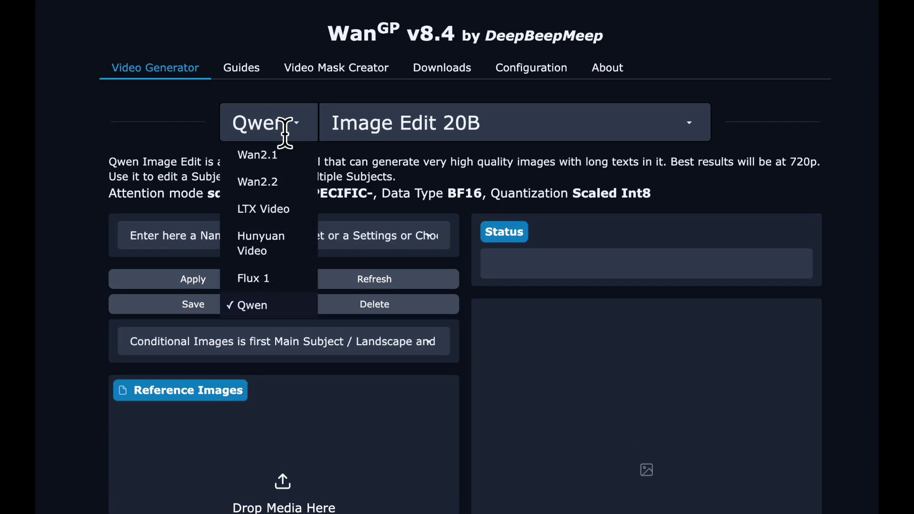
click(271, 154)
click(363, 123)
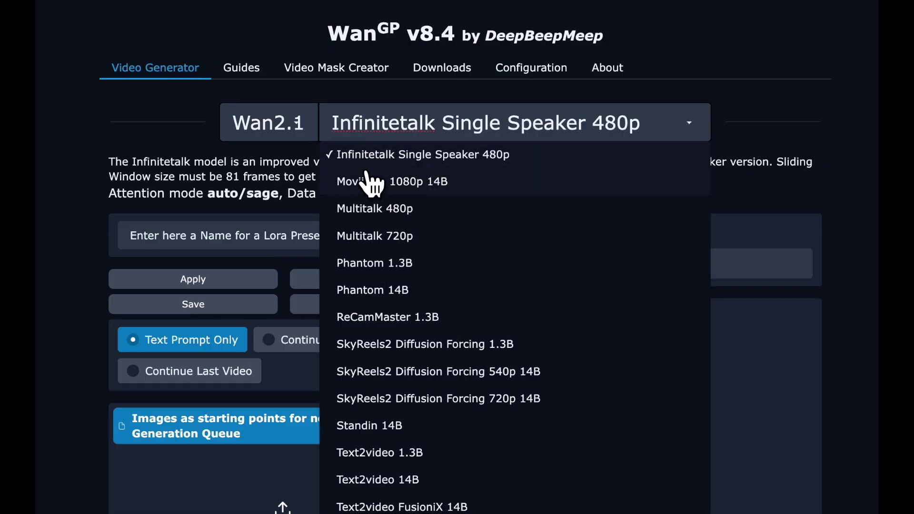
scroll(373, 215, up, 5)
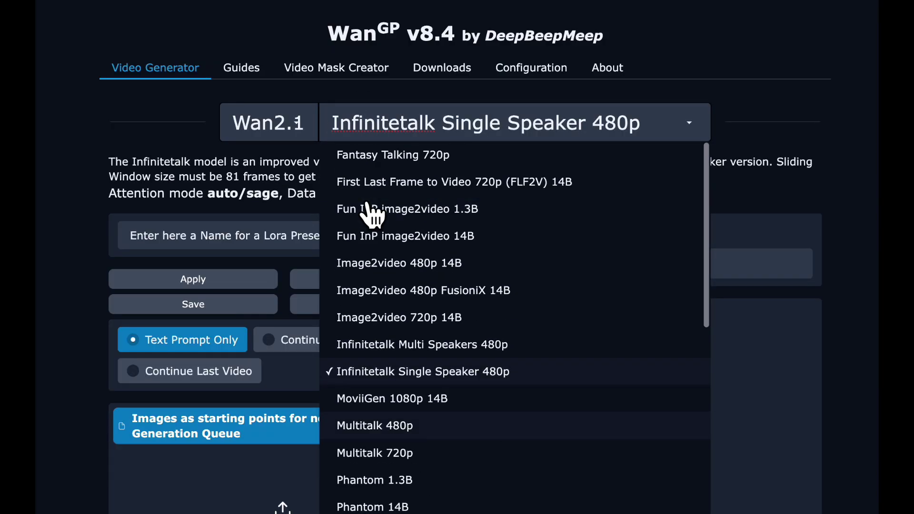
click(370, 291)
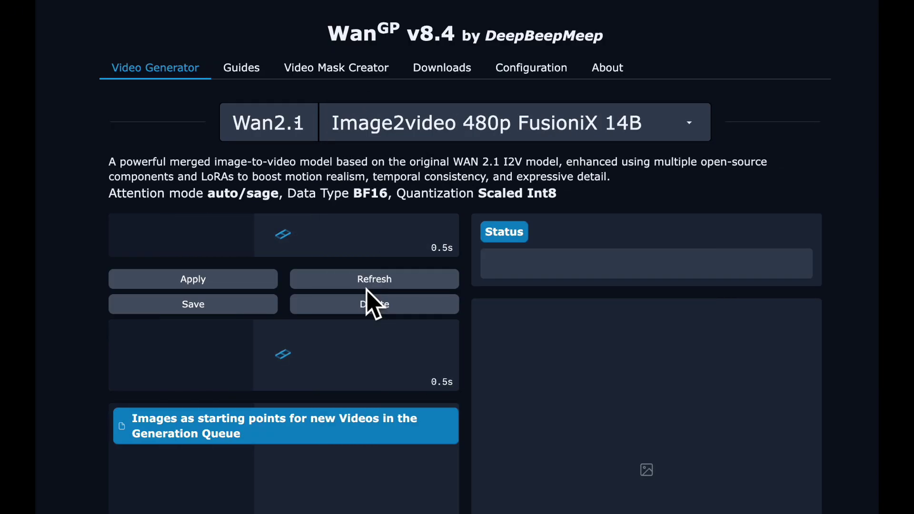
Step: Add the tilted-head dog picture as the starting image for the video
scroll(367, 291, down, 6)
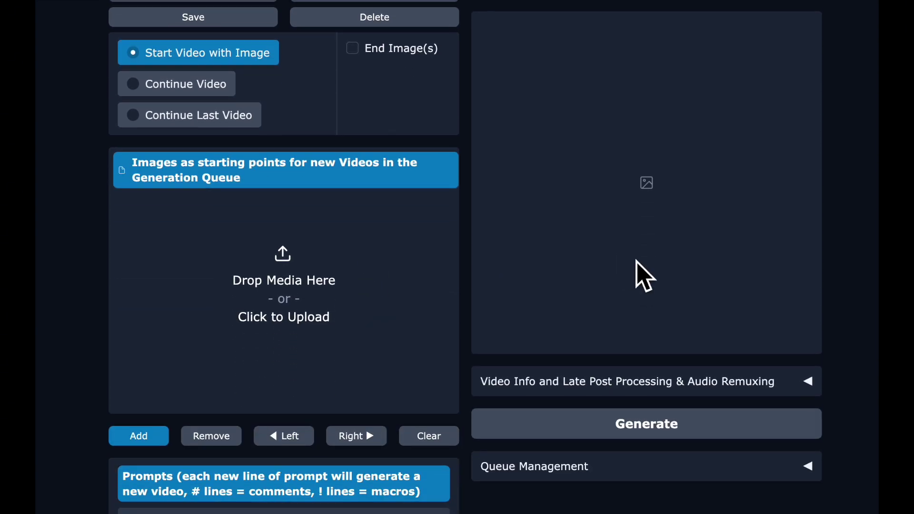
drag(255, 280, 255, 279)
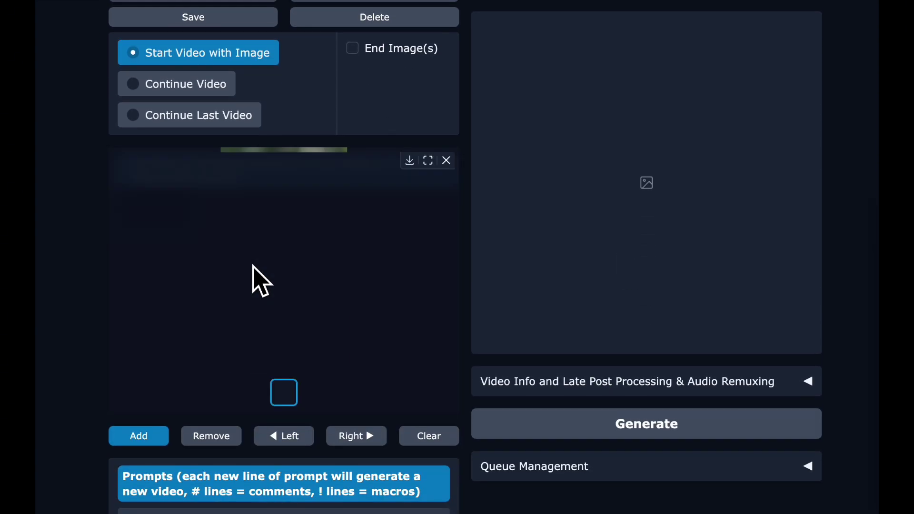
scroll(155, 318, up, 5)
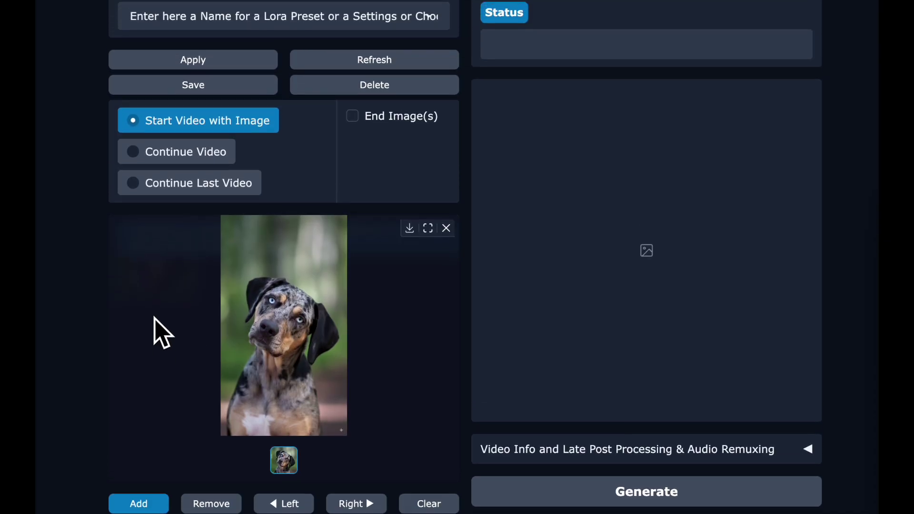
Step: Replace the video prompt with "The dog moves his head as if he smells something. He sniffs the air."
scroll(155, 328, down, 9)
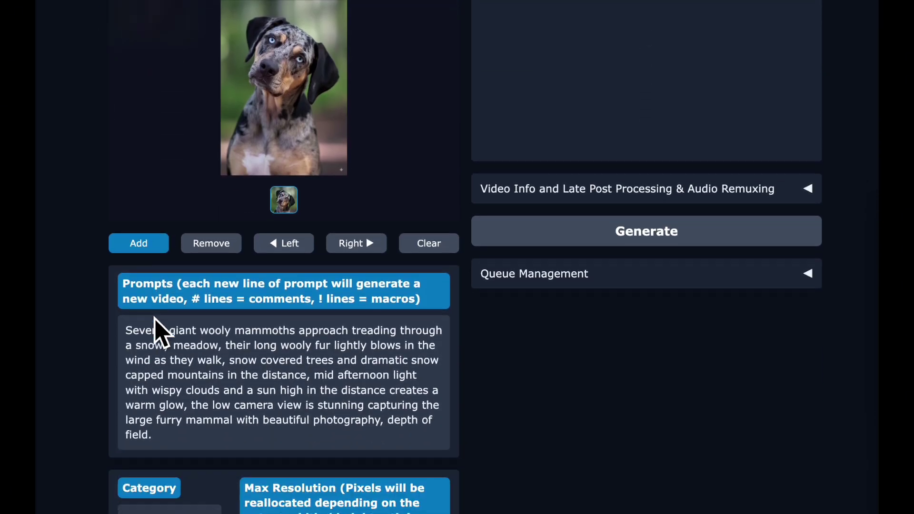
triple_click(166, 366)
text(The dog moves his head as if he smells something. He sniffs the air.)
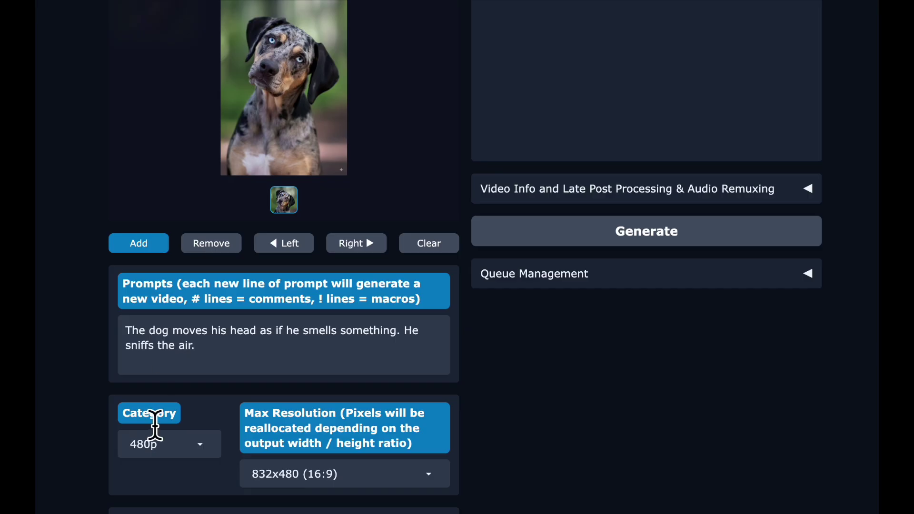
Step: Set the video's maximum resolution to 480x832 (9:16)
scroll(154, 425, down, 1)
click(286, 415)
click(285, 358)
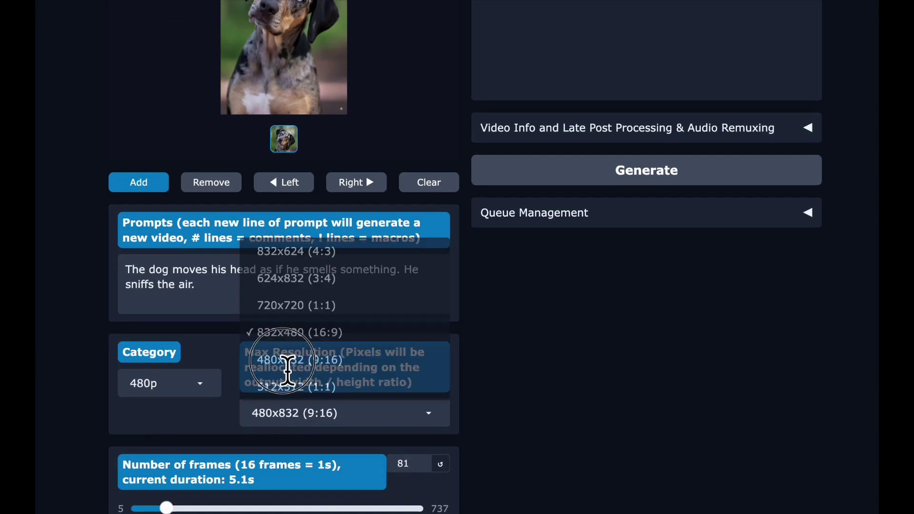
scroll(145, 424, up, 3)
click(551, 380)
scroll(482, 457, up, 2)
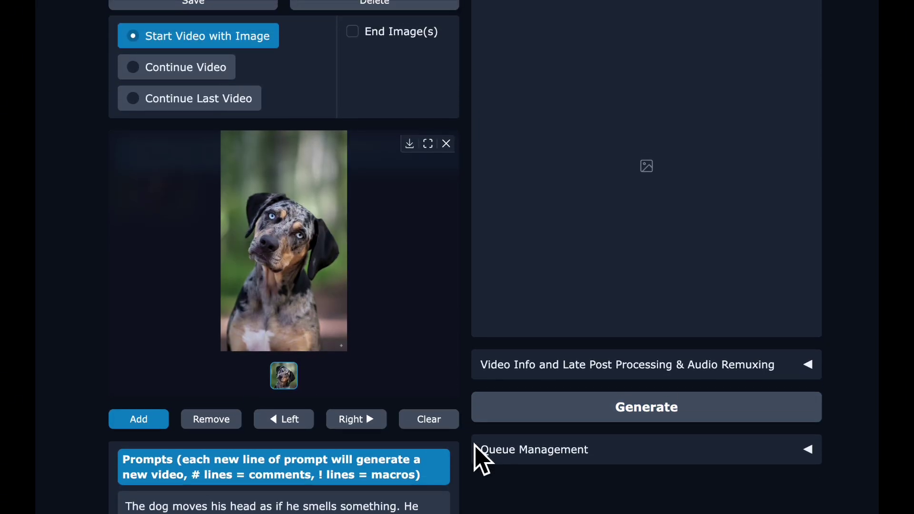
scroll(481, 457, up, 1)
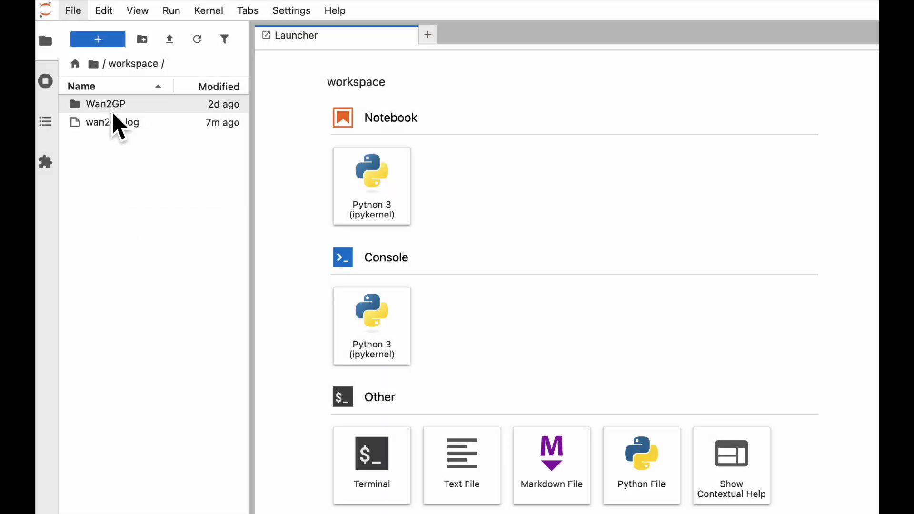
Step: Switch to JupyterLab and open the loras_i2v folder inside Wan2GP to examine its files
double_click(113, 110)
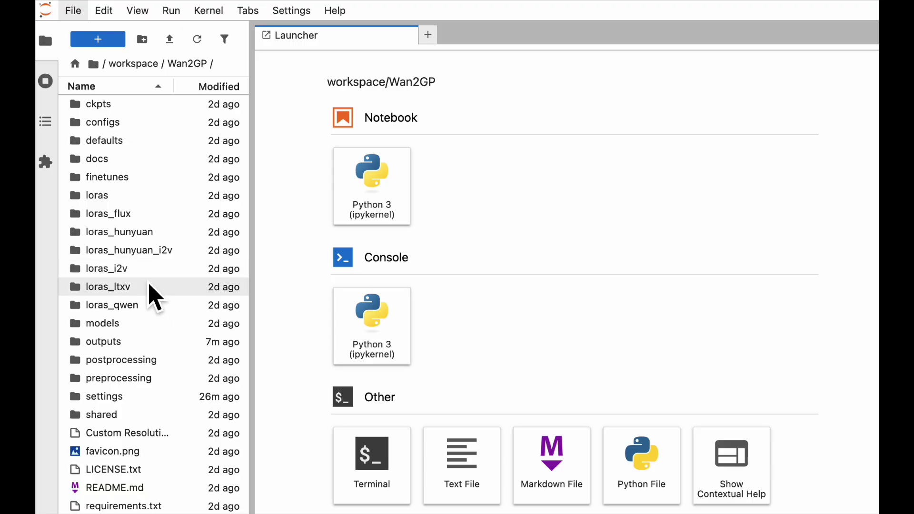
double_click(136, 276)
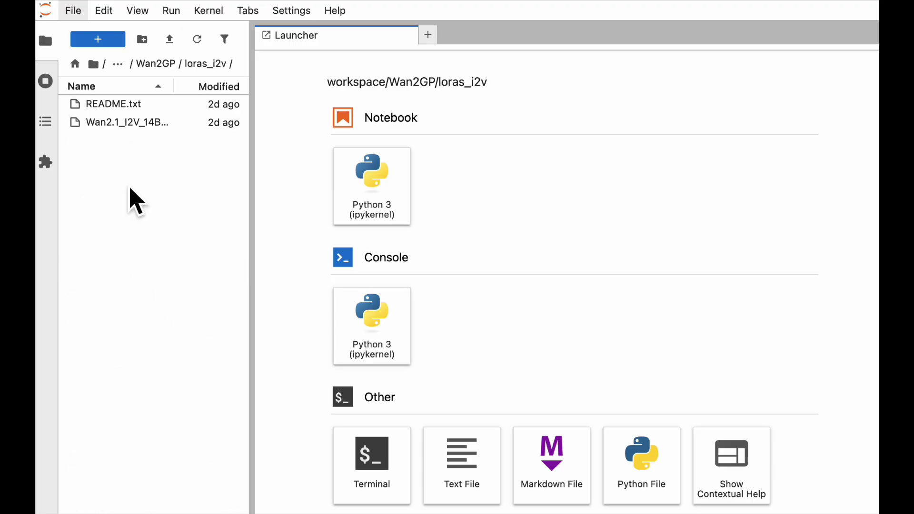
mouse_move(154, 132)
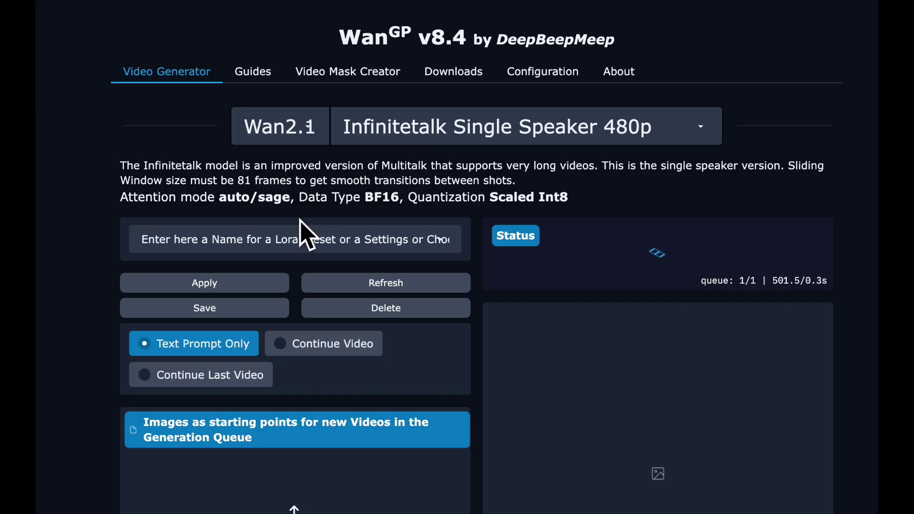
Step: Switch to WanGP and change the Infinitetalk Single Speaker source to Continue Video and back to Text Prompt Only
scroll(302, 233, down, 3)
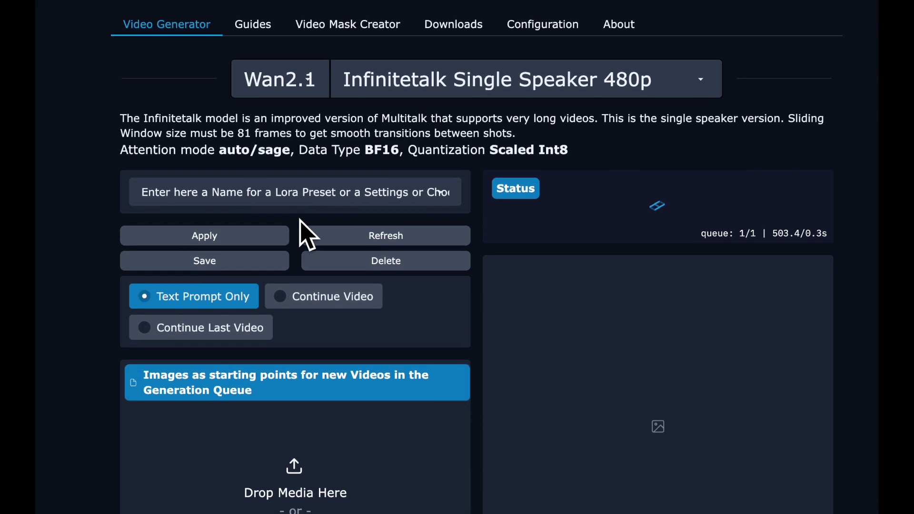
scroll(305, 234, down, 3)
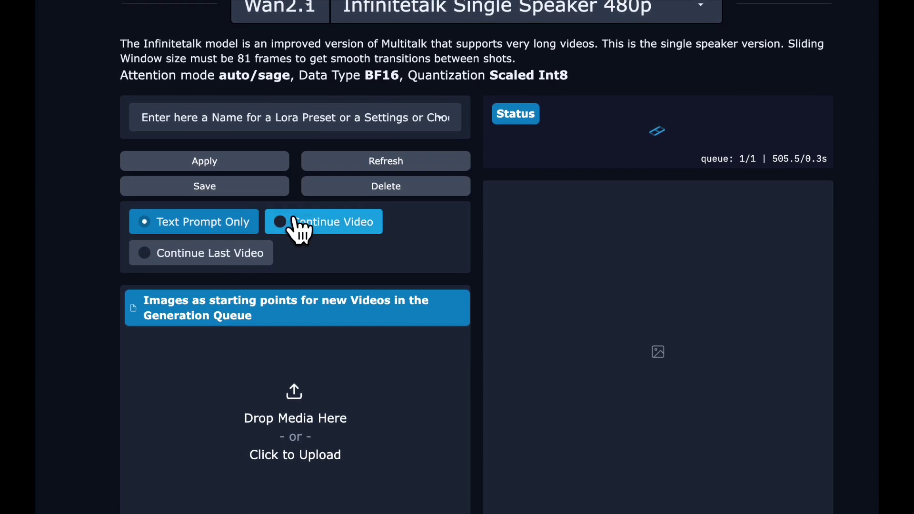
scroll(293, 219, down, 2)
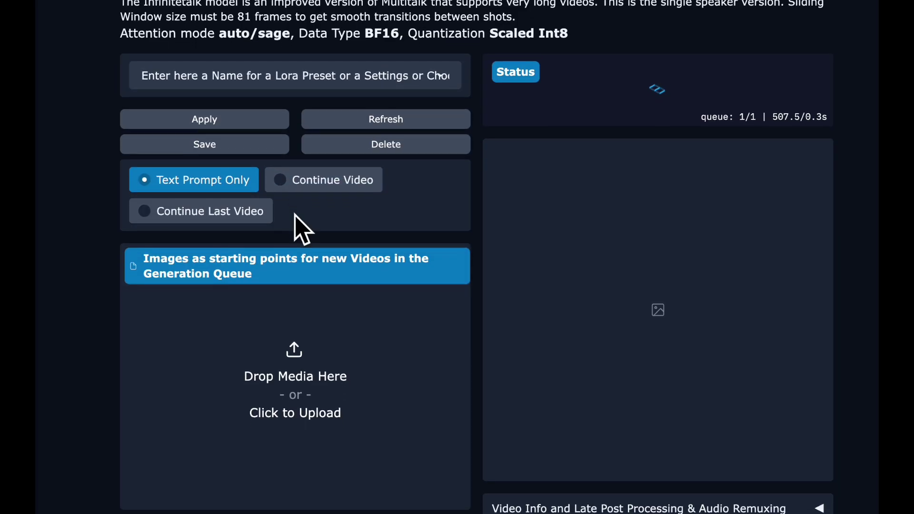
scroll(294, 215, down, 1)
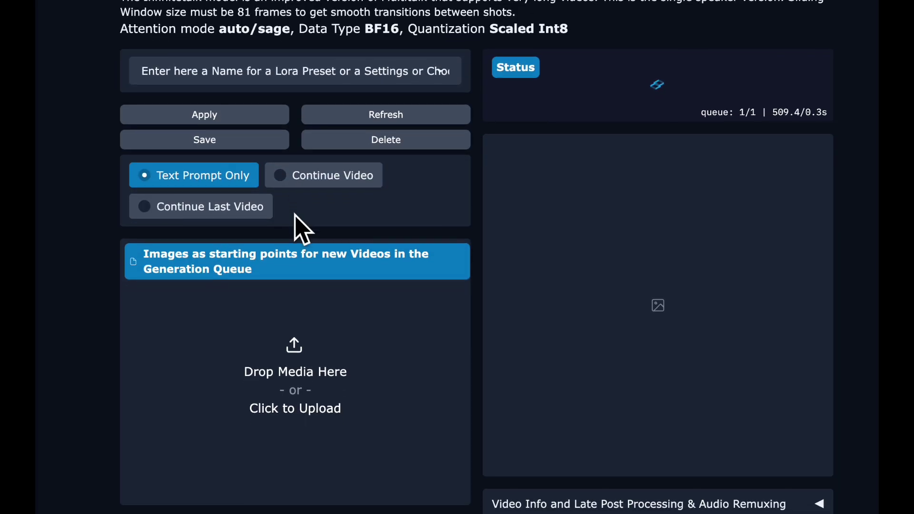
scroll(295, 214, down, 2)
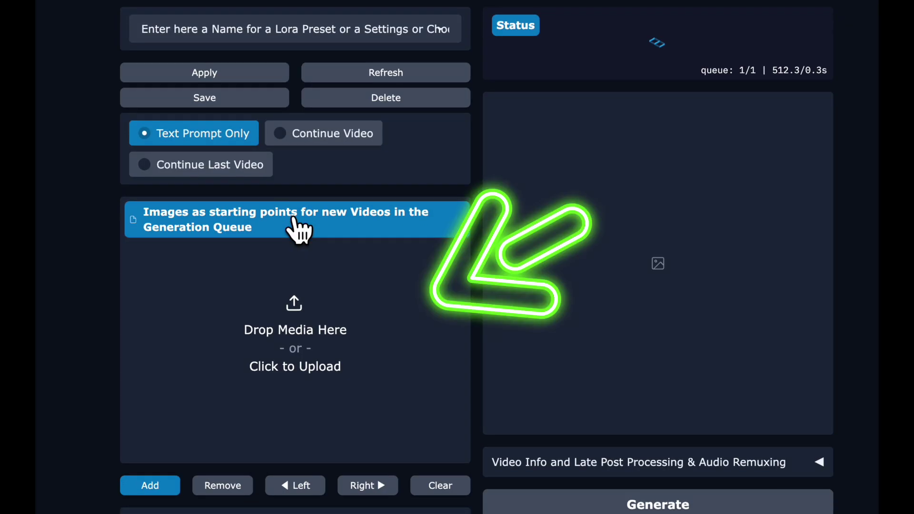
click(292, 139)
click(234, 138)
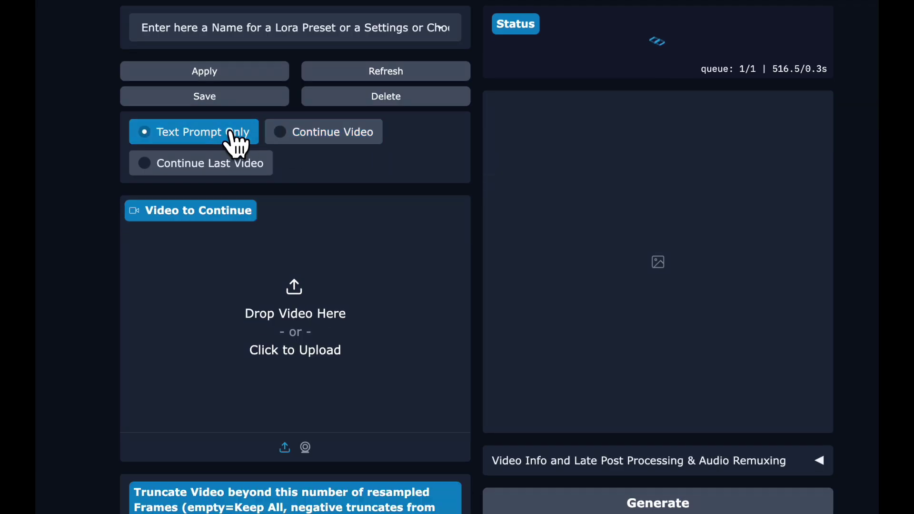
Step: Set Images to Video with a new shot per reference image to Smooth Transitions, and add the tilt-head dog picture as reference
scroll(295, 184, down, 1)
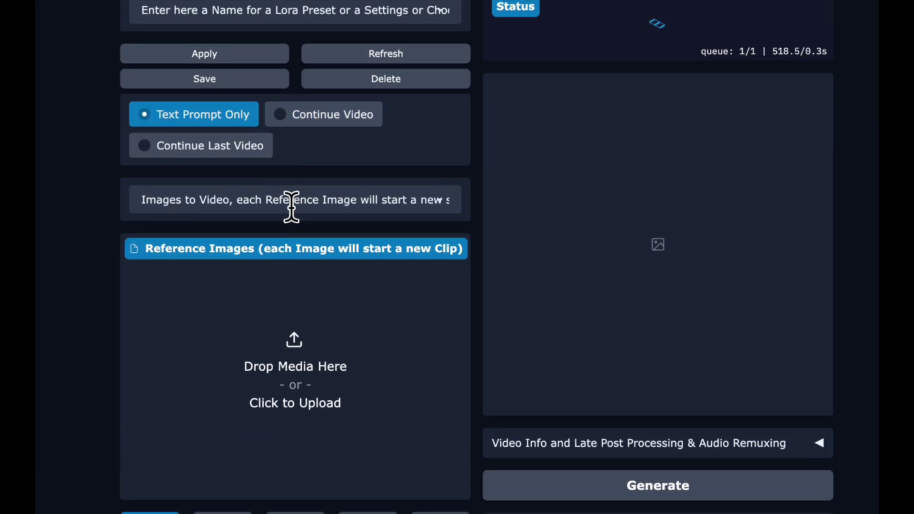
click(292, 204)
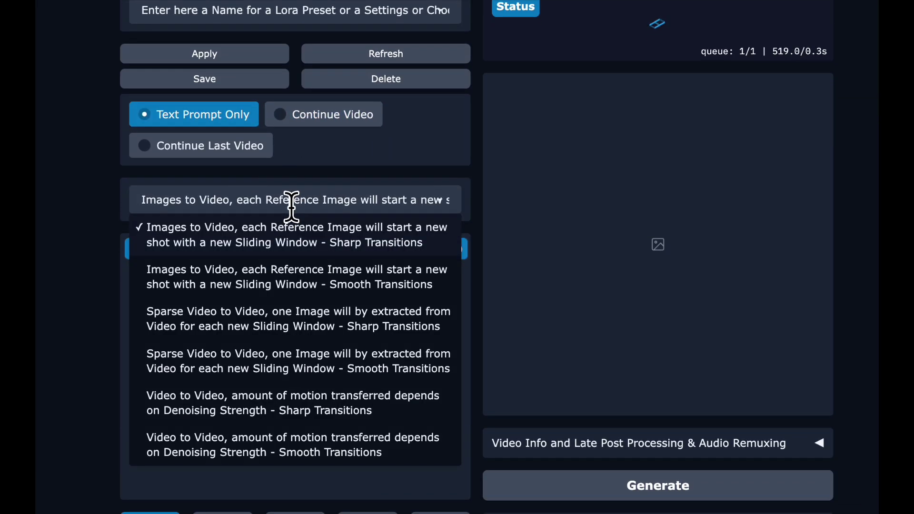
click(286, 281)
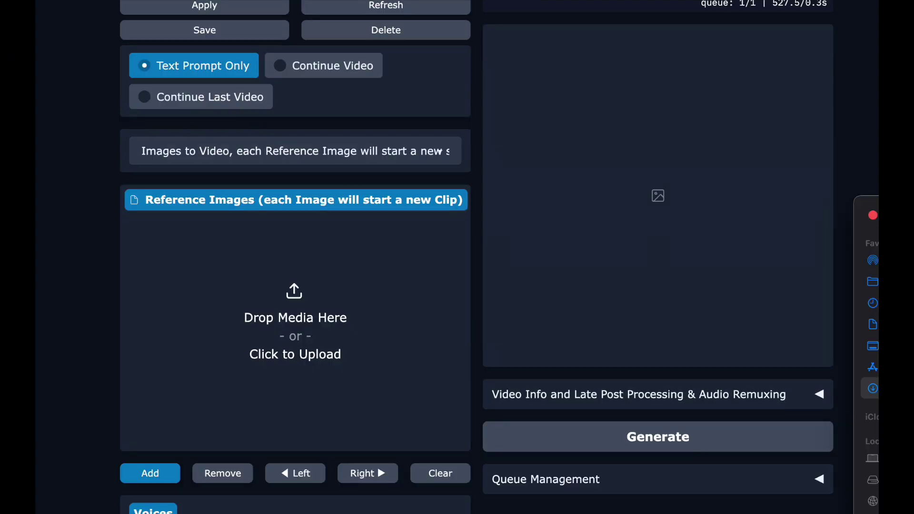
drag(512, 367, 244, 316)
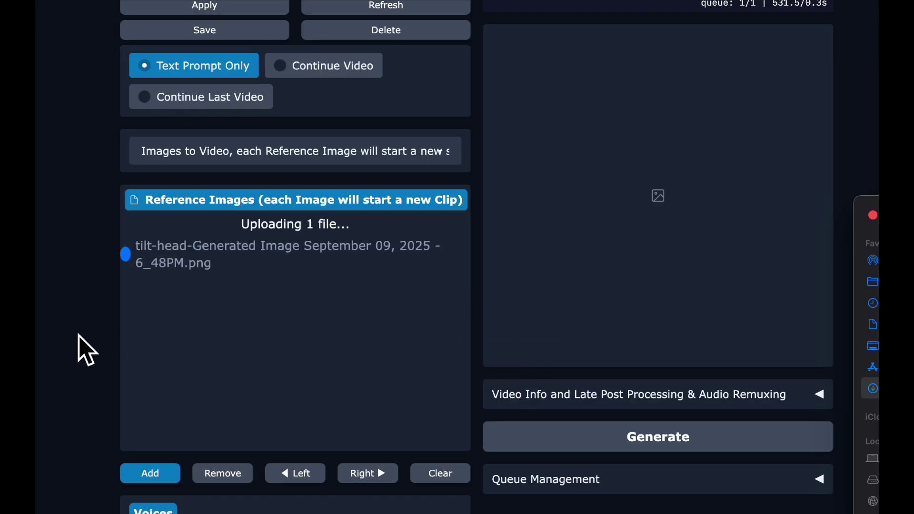
Step: Select None for Voices below the dog reference image
scroll(79, 334, down, 5)
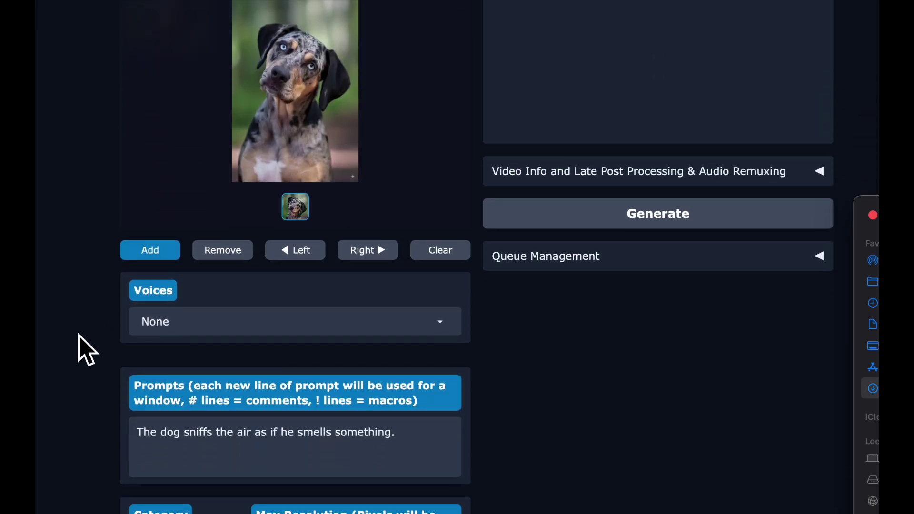
click(162, 324)
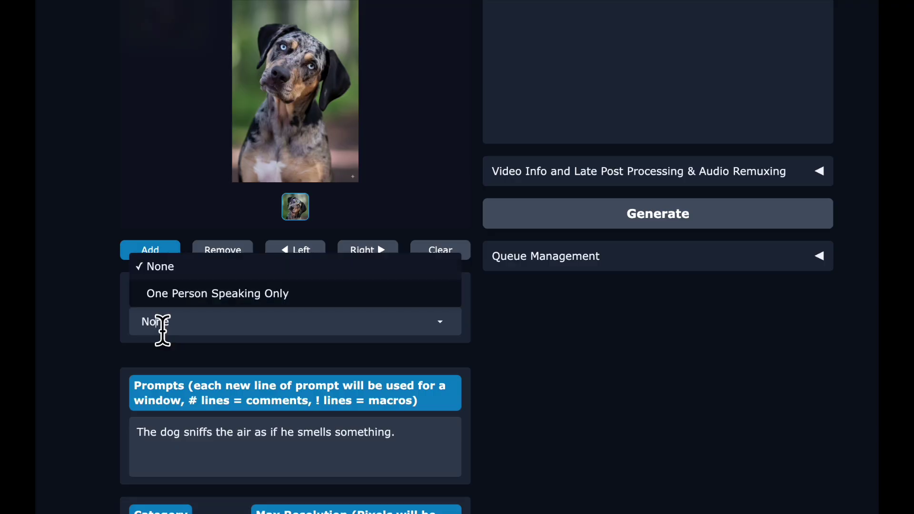
click(146, 267)
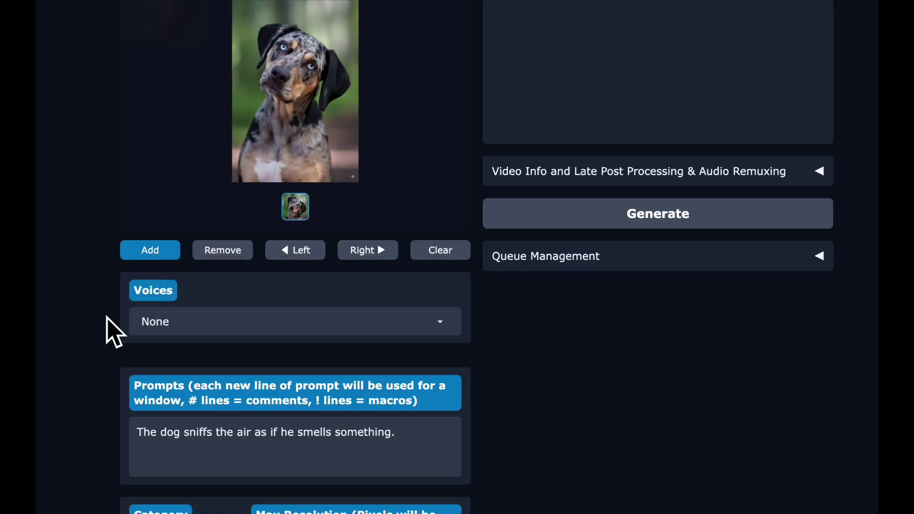
Step: Review the dog video's prompt, resolution, number of frames and number of inference steps
scroll(129, 332, down, 2)
click(176, 348)
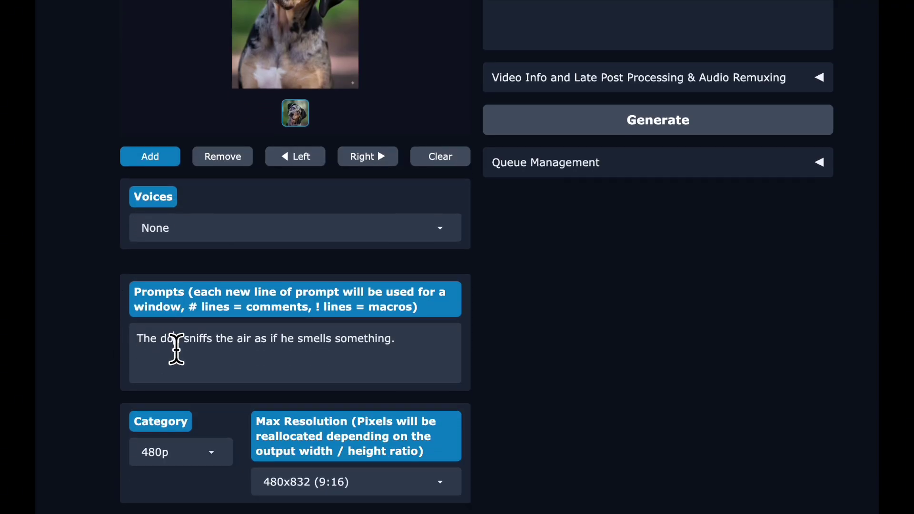
scroll(177, 349, down, 2)
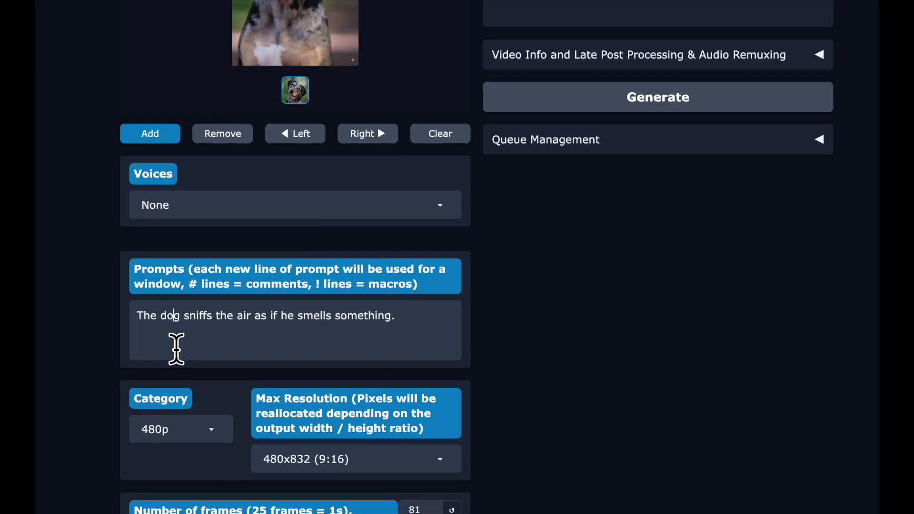
scroll(279, 361, down, 1)
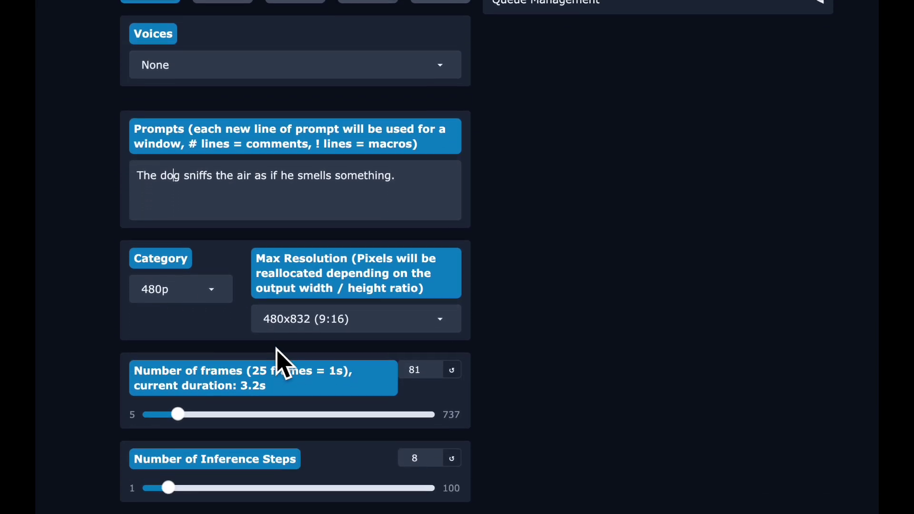
scroll(314, 376, down, 1)
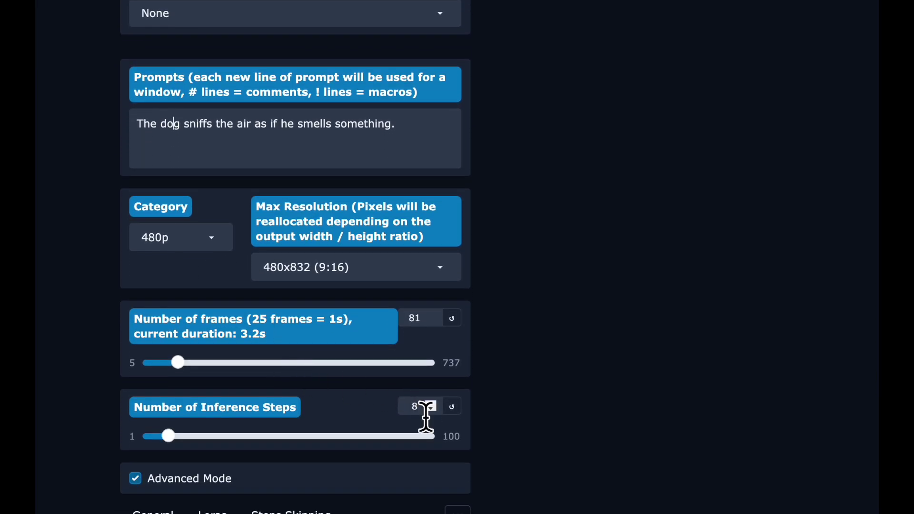
drag(426, 415, 406, 415)
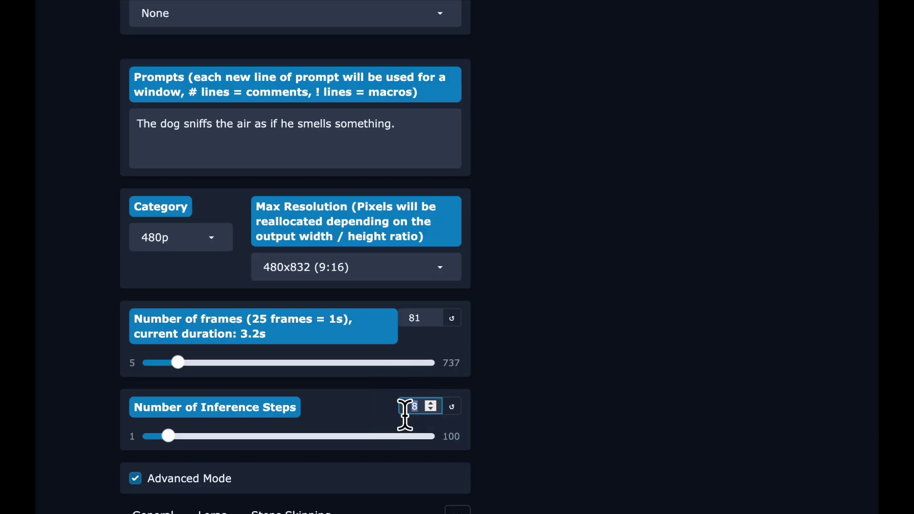
scroll(373, 419, down, 2)
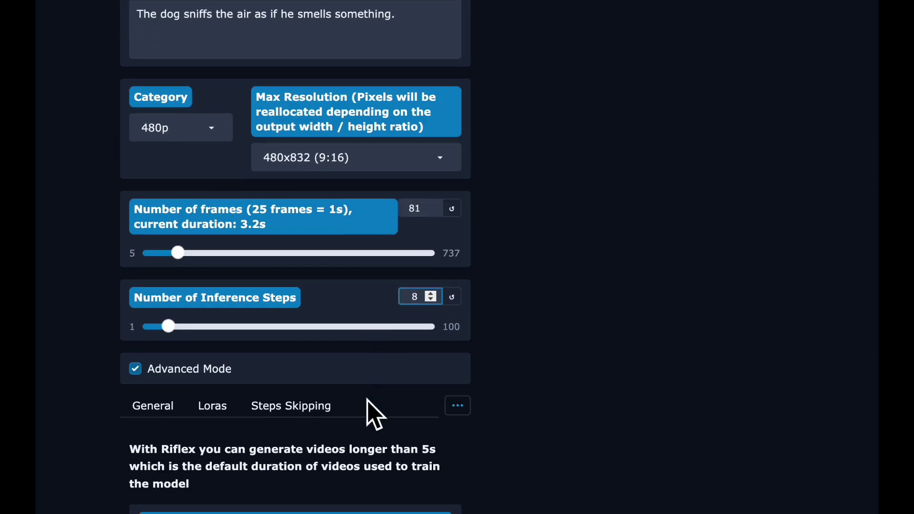
scroll(373, 415, down, 2)
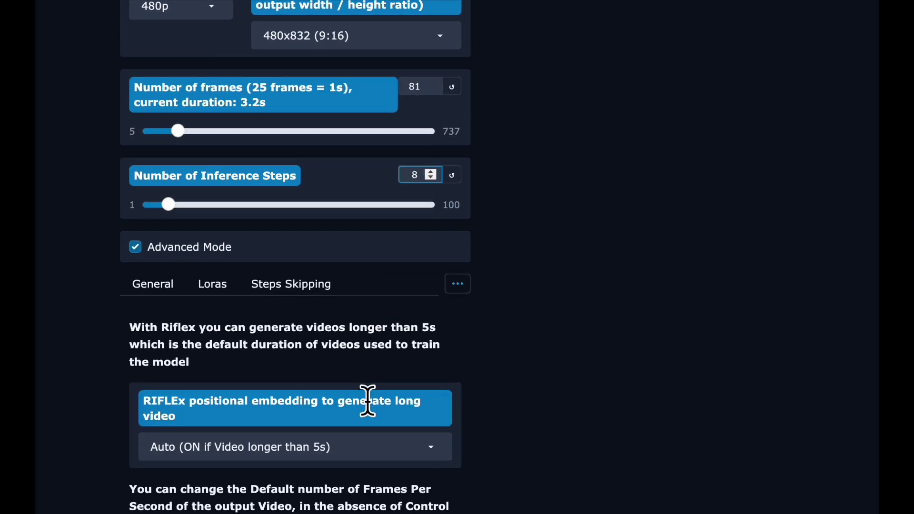
Step: Examine the general advanced settings, including seed, guidance, audio guidance, sampler, shift scale and negative prompt
click(158, 289)
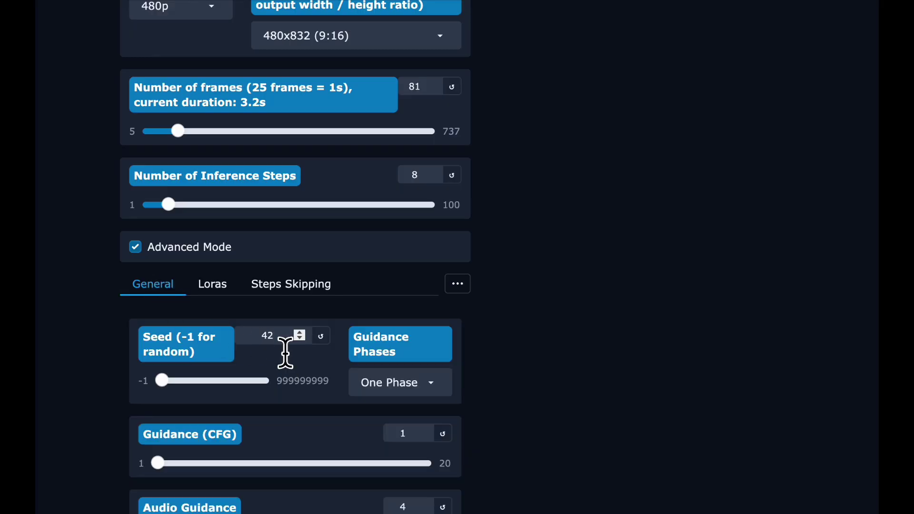
scroll(286, 350, down, 1)
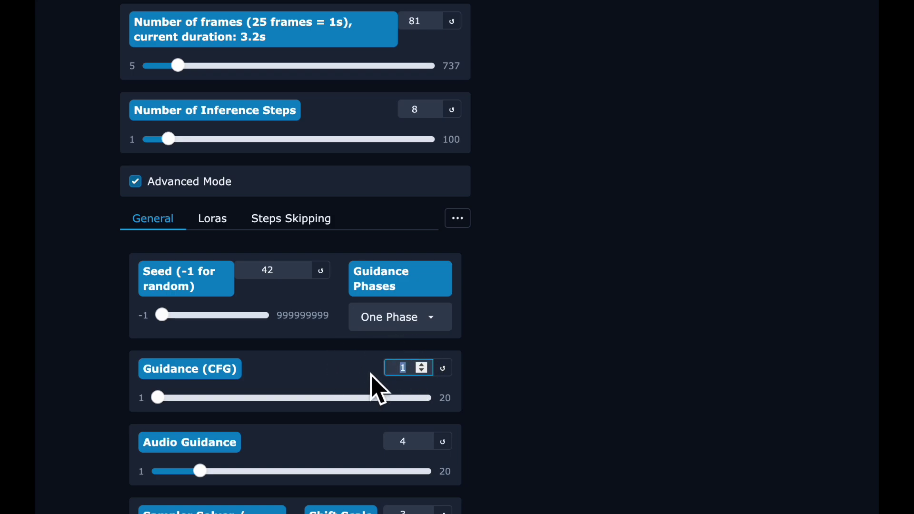
scroll(371, 375, down, 1)
scroll(384, 420, down, 1)
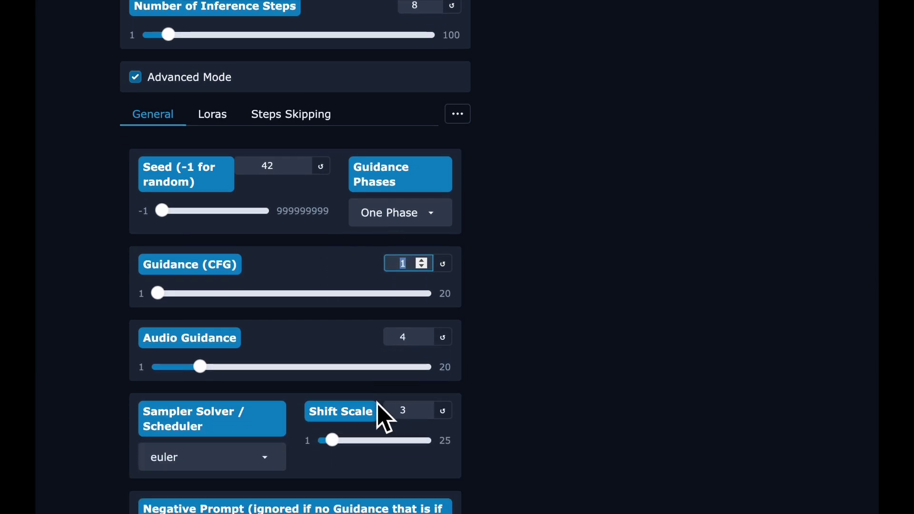
click(413, 403)
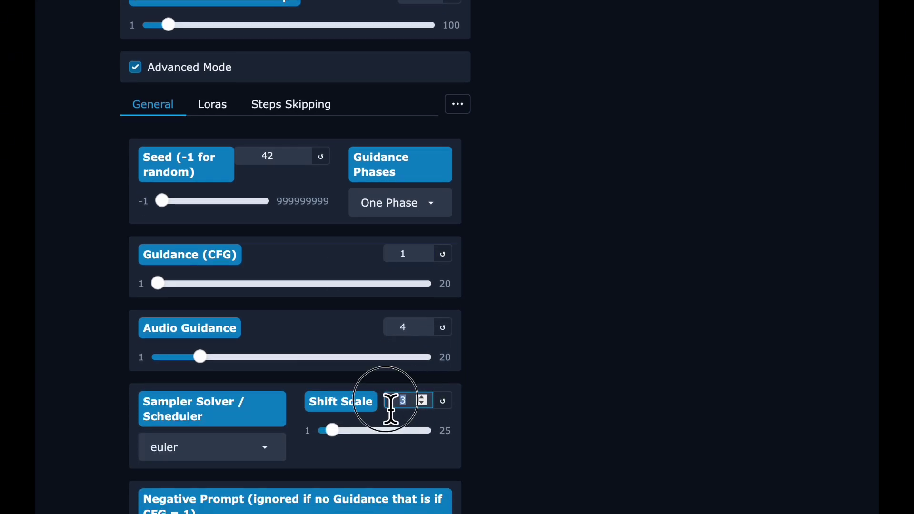
scroll(391, 410, down, 4)
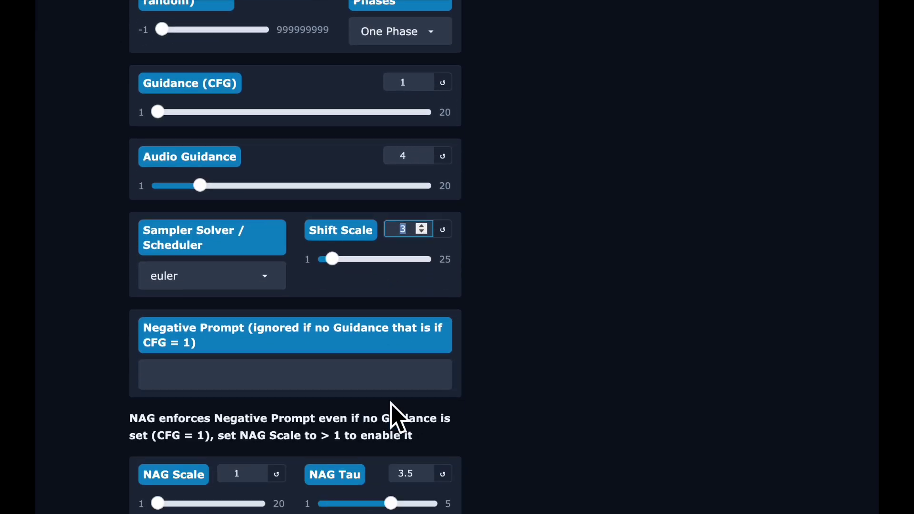
scroll(388, 407, down, 3)
scroll(388, 407, up, 8)
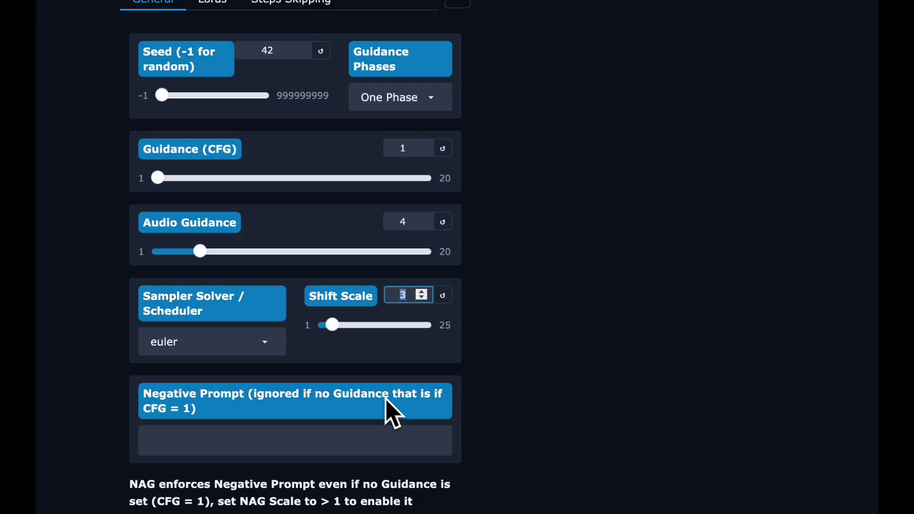
Step: Choose Wan2.1_I2V_14B_FusionX_LoRA as the activated lora and check its multiplier
scroll(386, 399, up, 1)
click(200, 315)
scroll(429, 352, down, 2)
click(430, 341)
click(328, 315)
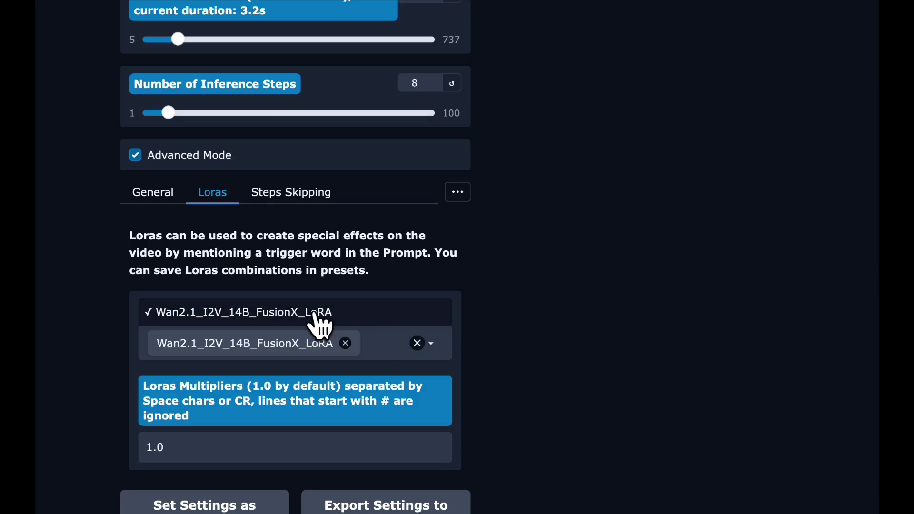
scroll(269, 454, down, 2)
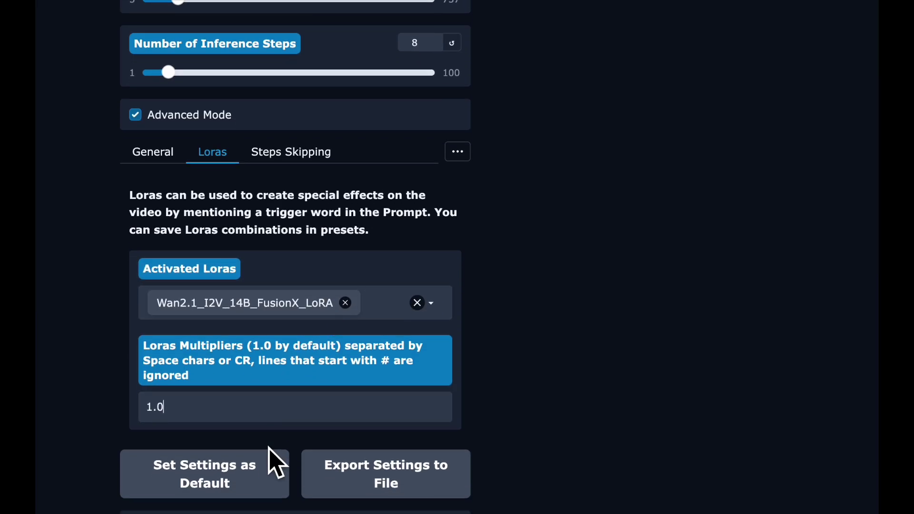
scroll(267, 455, up, 3)
scroll(271, 459, up, 3)
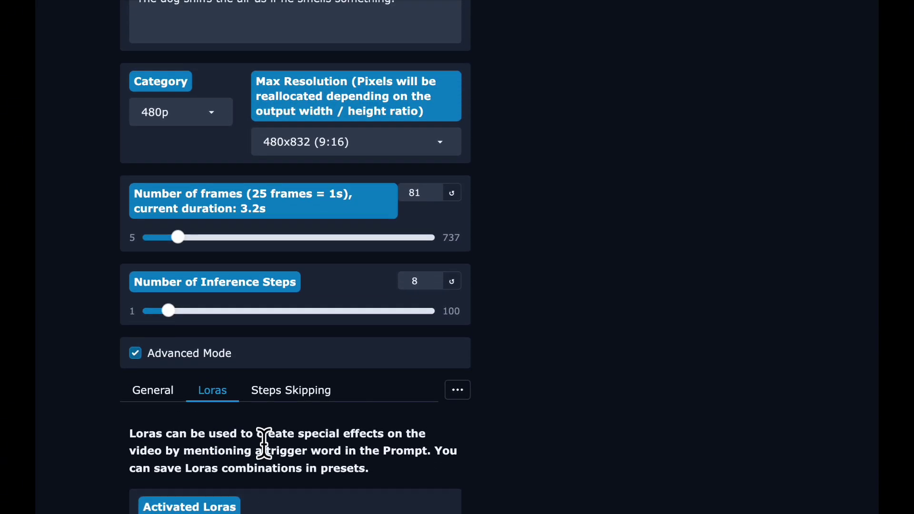
Step: Set the Skip Steps Cache Type to Tea Cache and check its acceleration and starting moment
scroll(285, 407, down, 4)
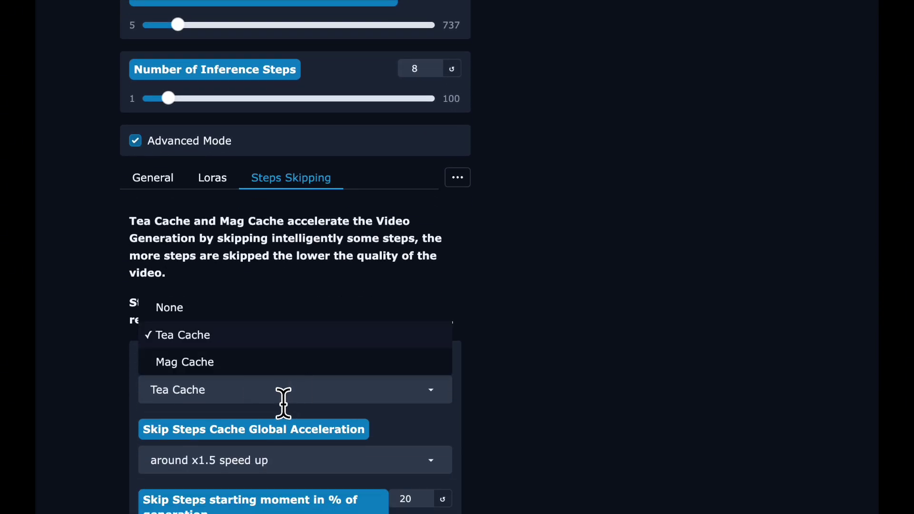
click(213, 335)
scroll(236, 342, down, 3)
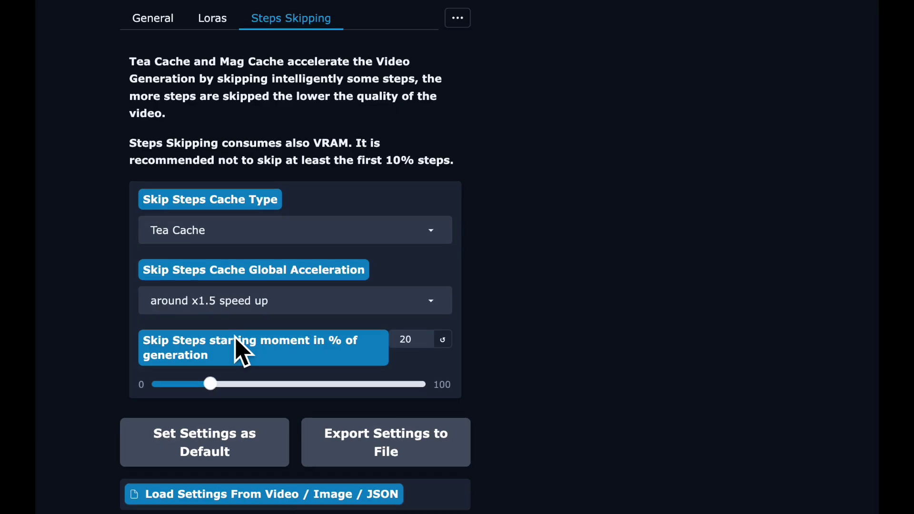
scroll(241, 352, up, 3)
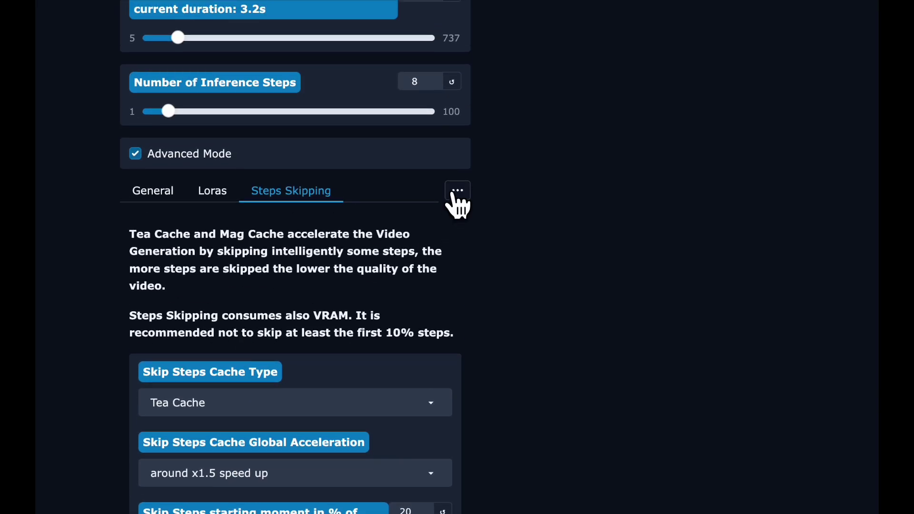
Step: Examine the advanced Quality settings, from skip layer guidance down to Classifier-Free Guidance Star
click(457, 191)
scroll(429, 255, up, 1)
scroll(425, 252, down, 1)
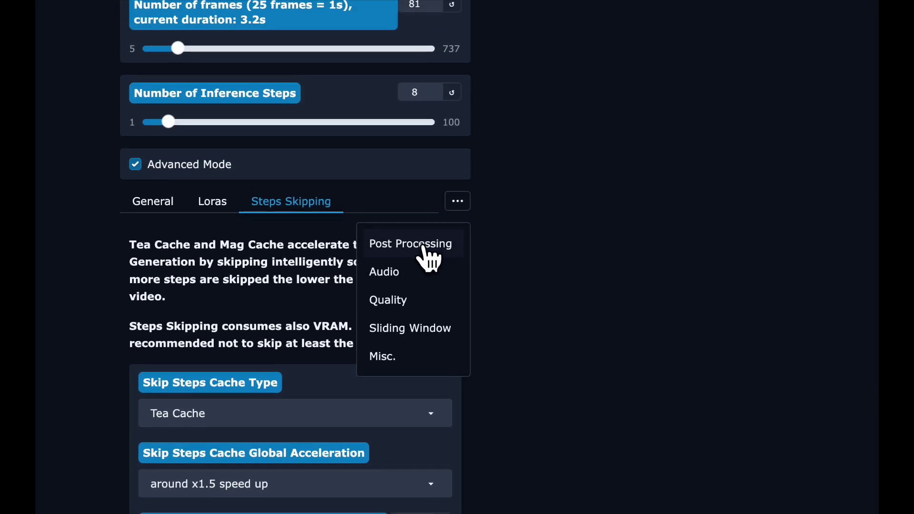
click(400, 300)
scroll(404, 310, down, 9)
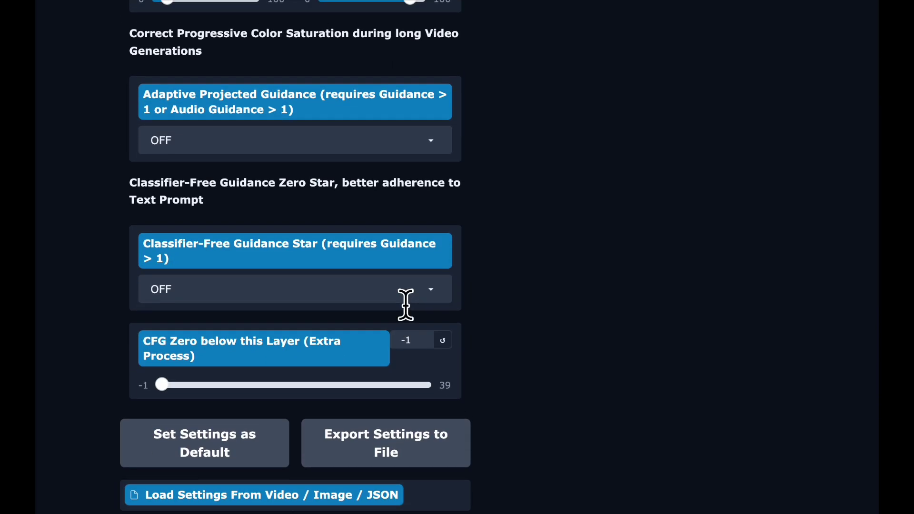
scroll(406, 305, up, 9)
Step: Check the Sliding Window settings and have images and text prompts used for a new Sliding Window of the same Video Generation
click(456, 193)
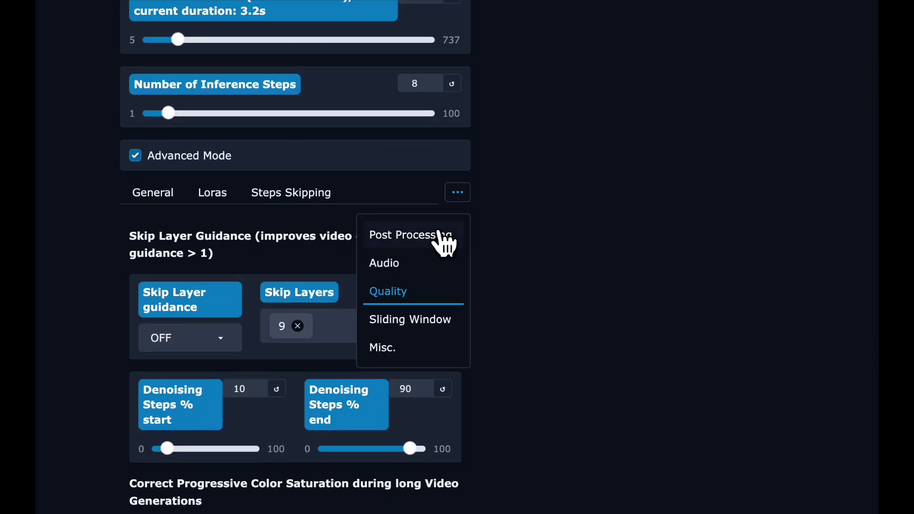
click(413, 322)
scroll(408, 317, down, 1)
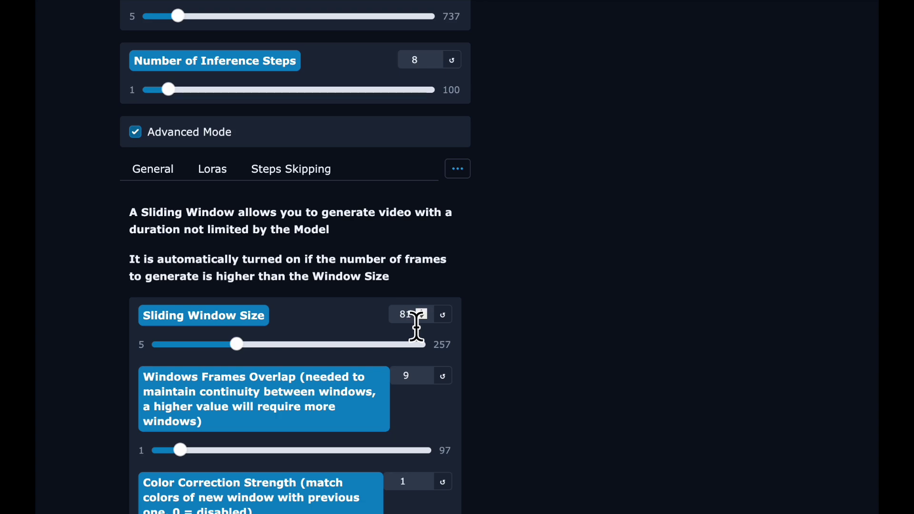
click(417, 315)
scroll(517, 331, down, 8)
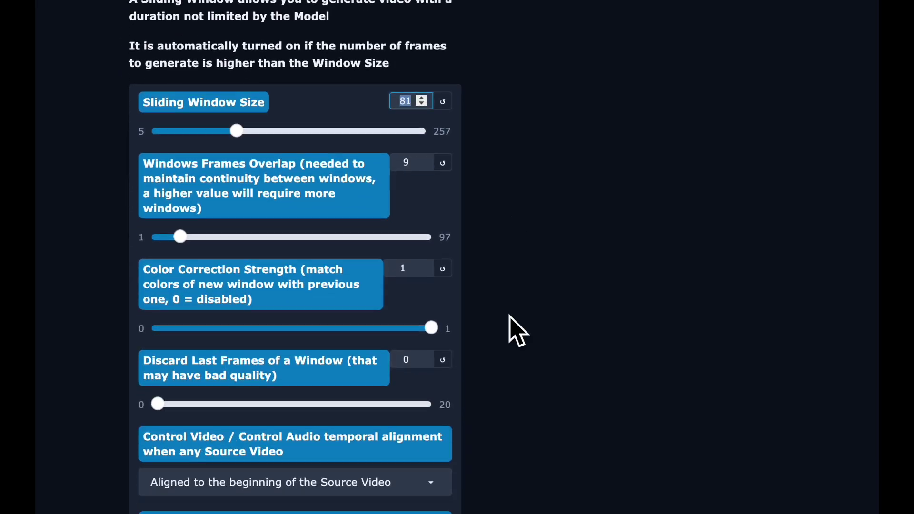
click(321, 390)
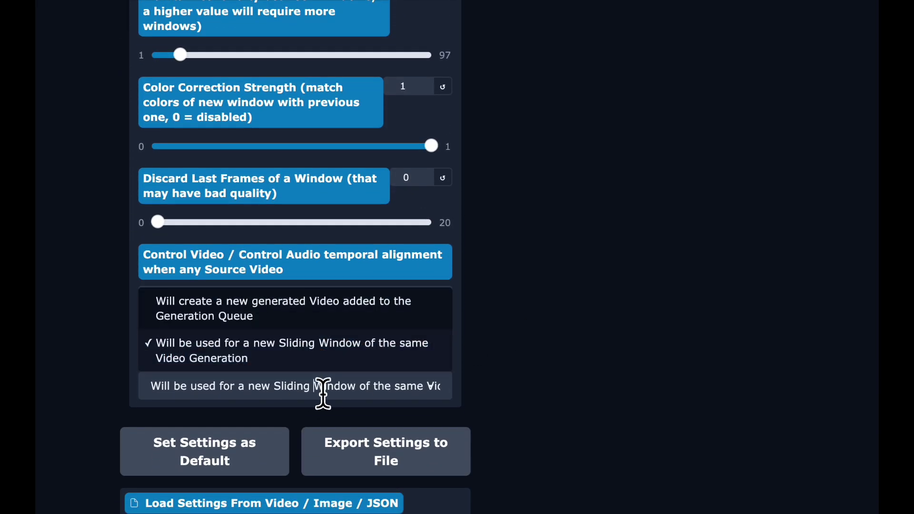
click(296, 352)
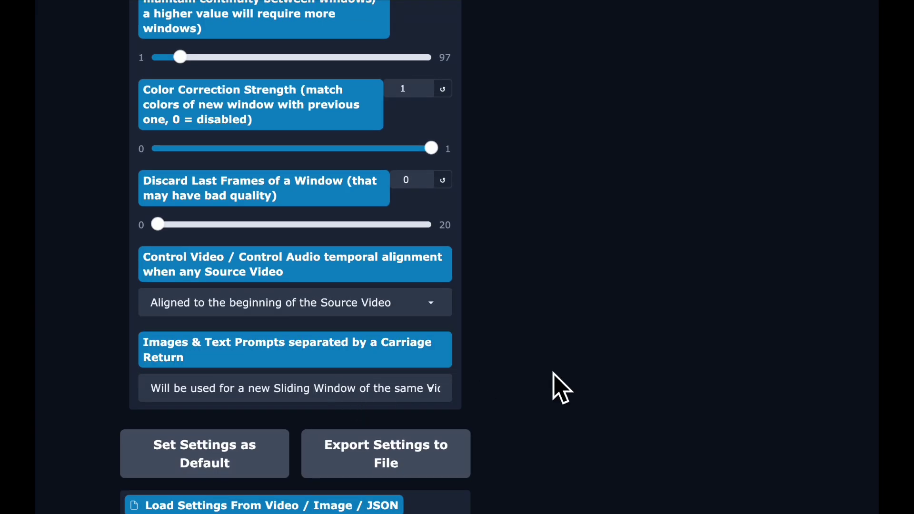
Step: Set Override Frames Per Second to Source Video fps in the miscellaneous settings and return to the prompt
scroll(562, 388, up, 7)
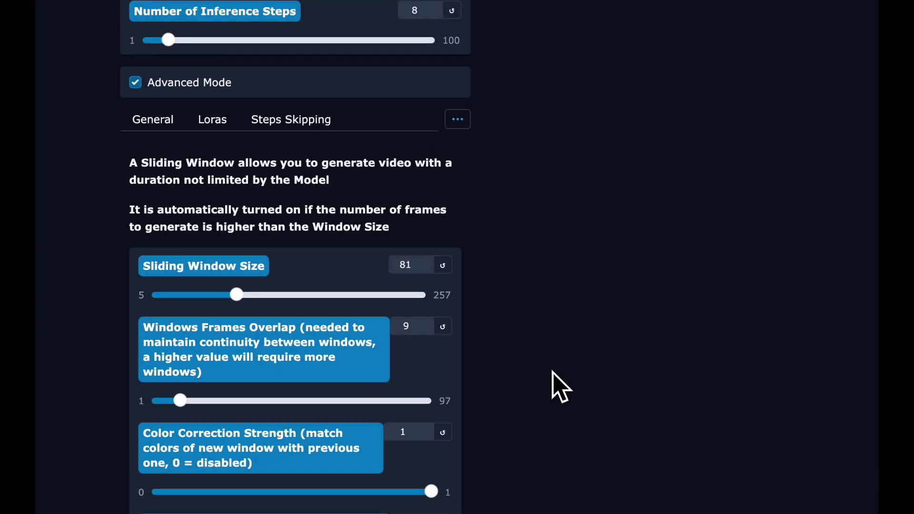
click(456, 123)
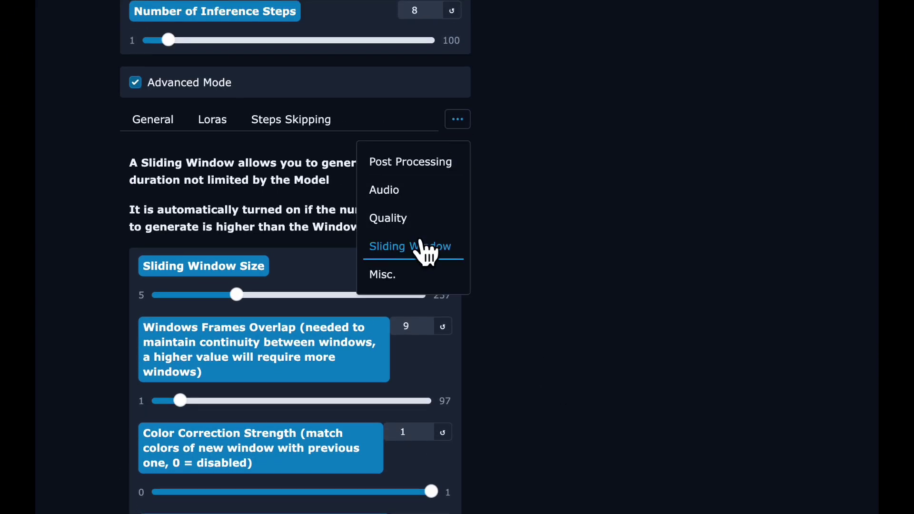
click(403, 273)
scroll(410, 286, down, 5)
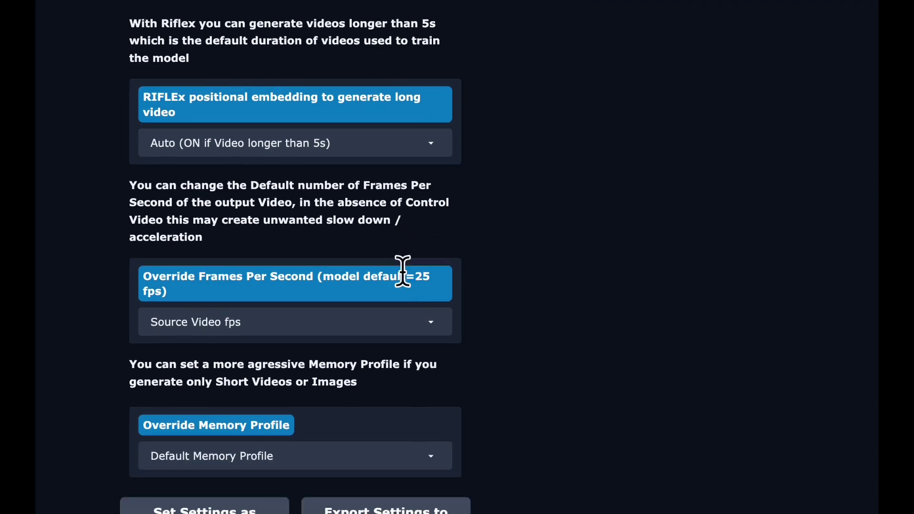
click(339, 253)
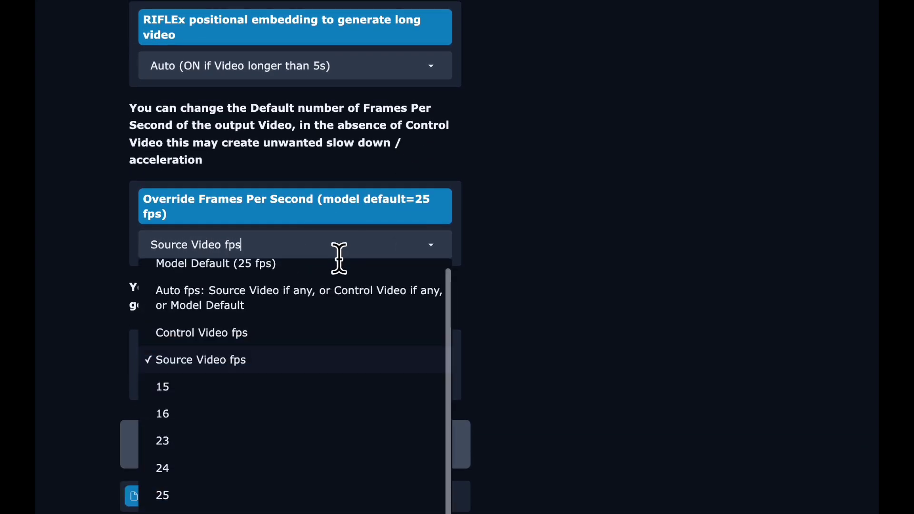
click(224, 371)
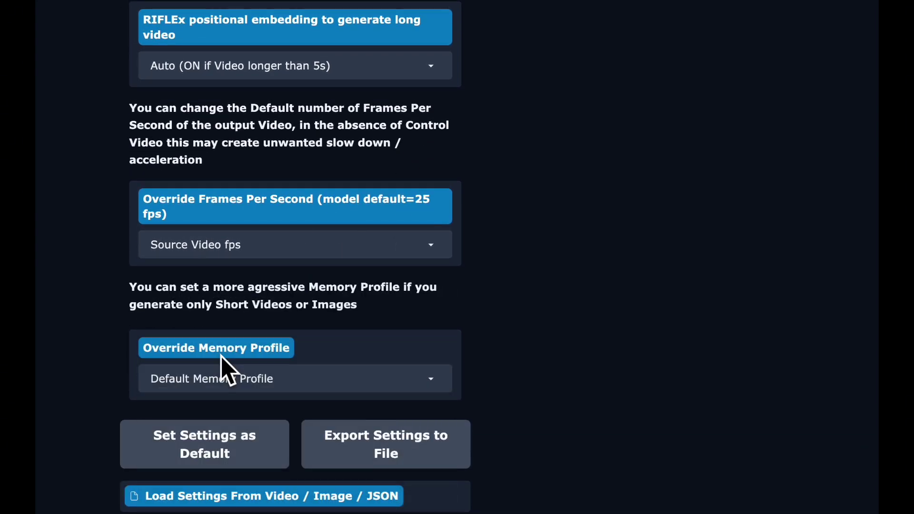
scroll(445, 383, down, 1)
scroll(443, 381, up, 10)
scroll(443, 386, up, 18)
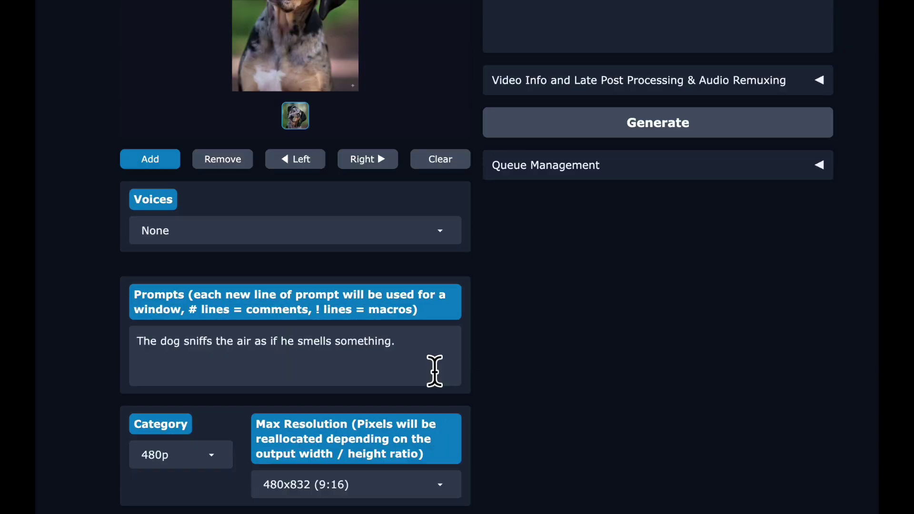
Step: Generate the clip of the dog sniffing the air and play it back
scroll(437, 384, up, 1)
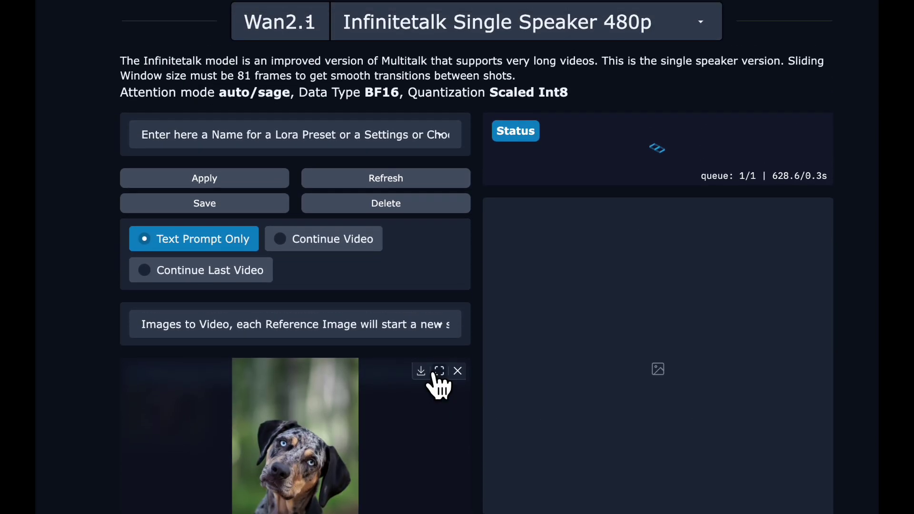
scroll(437, 384, down, 3)
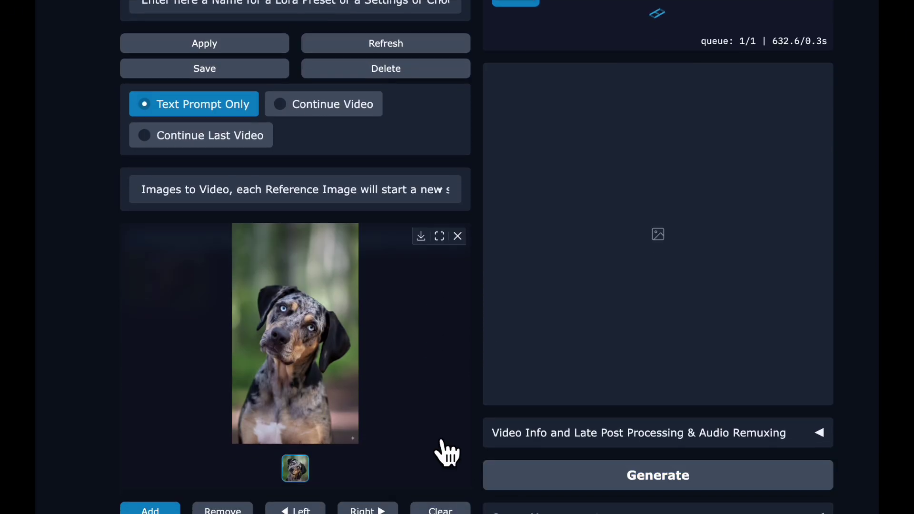
scroll(447, 454, up, 3)
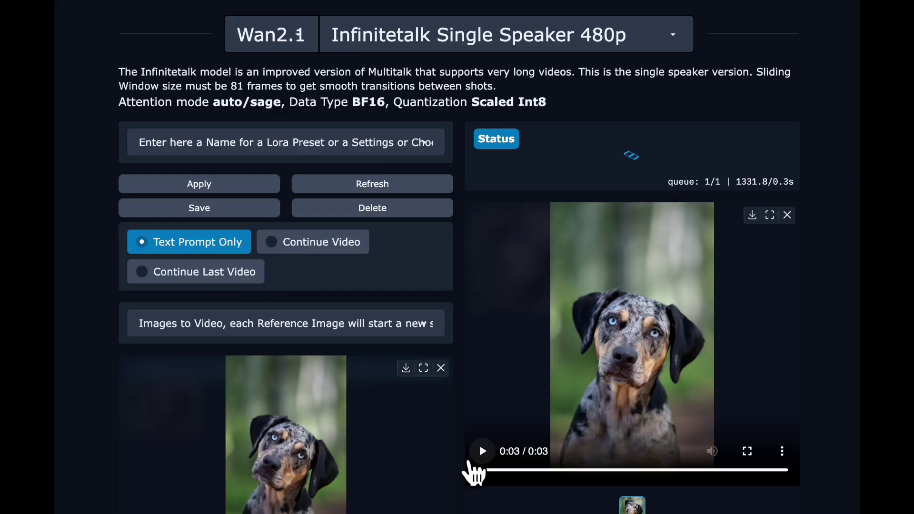
click(483, 453)
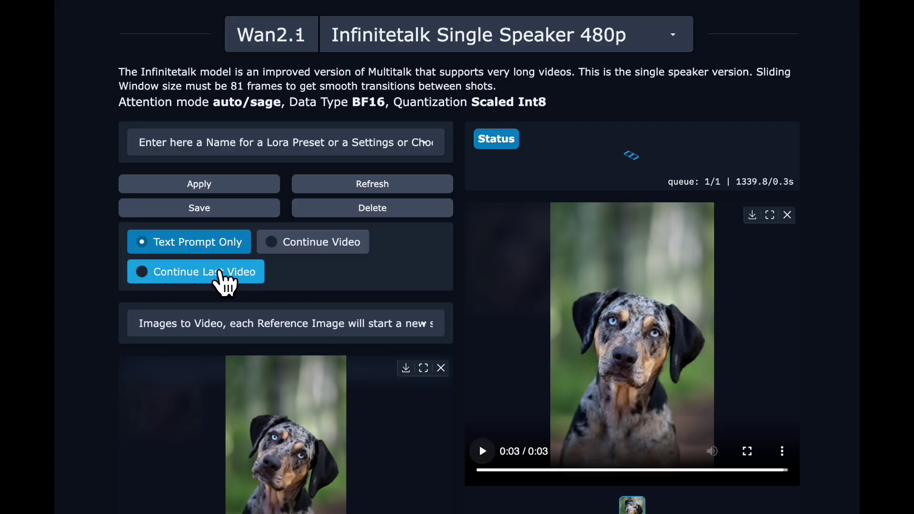
Step: Choose Continue Last Video and replace the reference image with the picture of the seated dog in a mask and cape
click(214, 279)
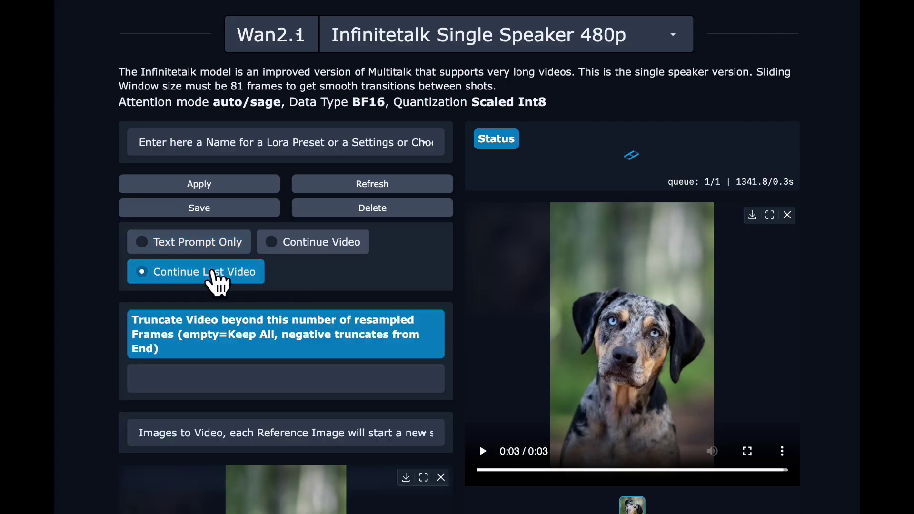
scroll(312, 286, down, 5)
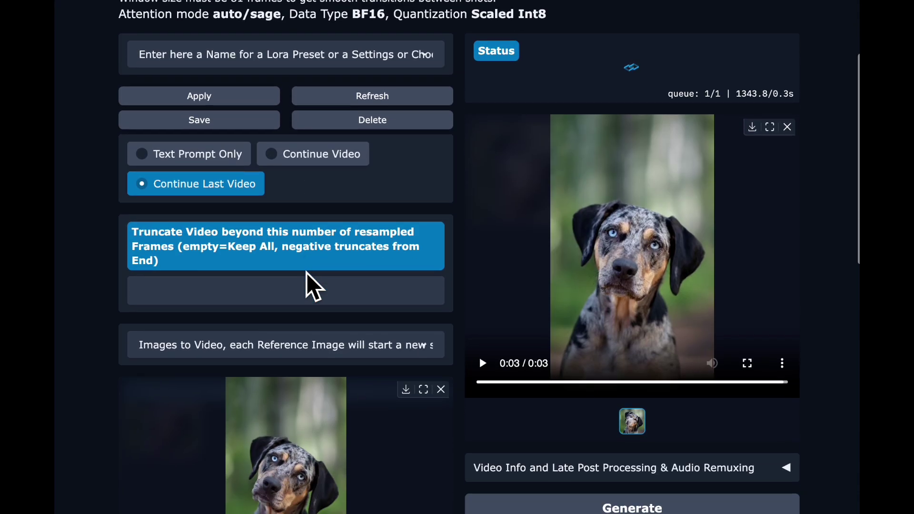
scroll(305, 281, down, 2)
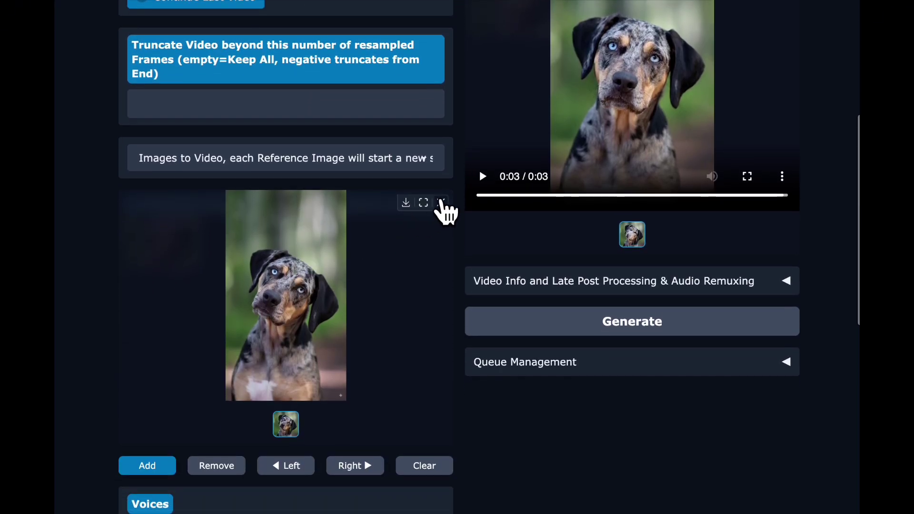
click(442, 203)
click(442, 204)
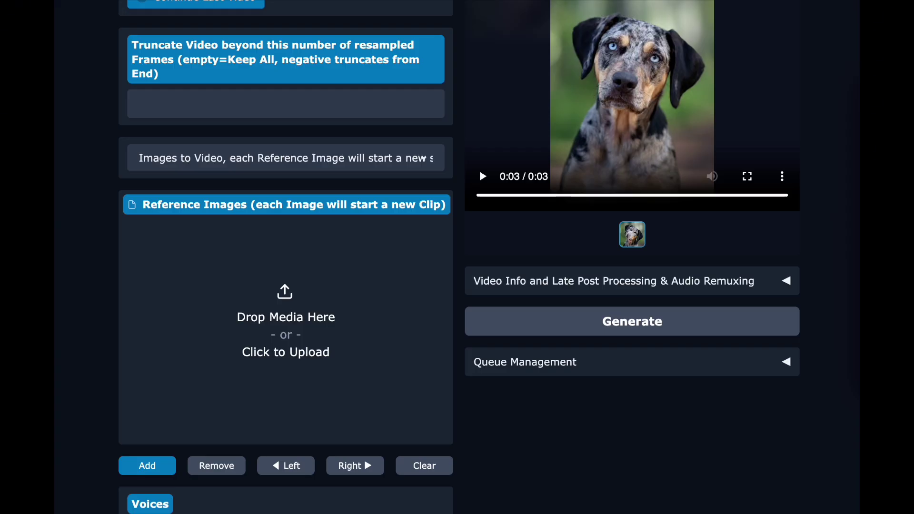
drag(905, 343, 234, 304)
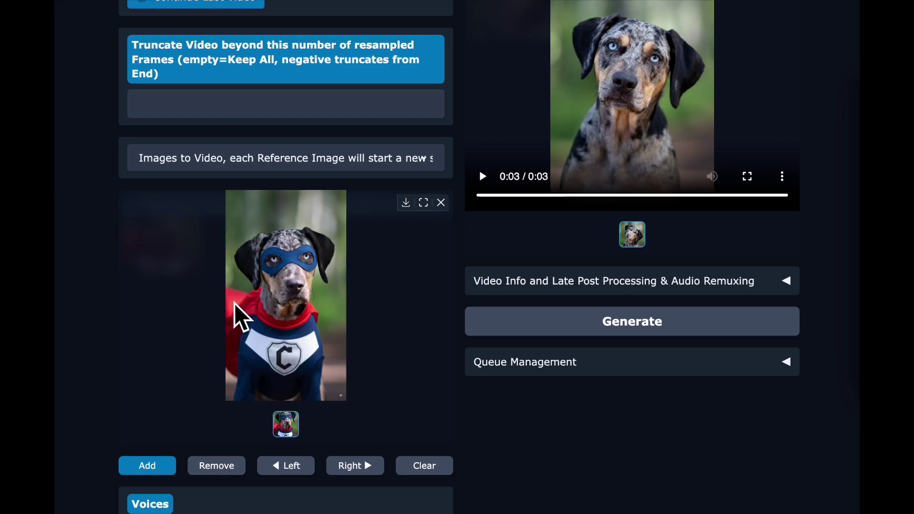
Step: Replace the prompt with a description of swirling, flashing light engulfing the dog and fading to show him in his mask and cape
scroll(207, 296, down, 3)
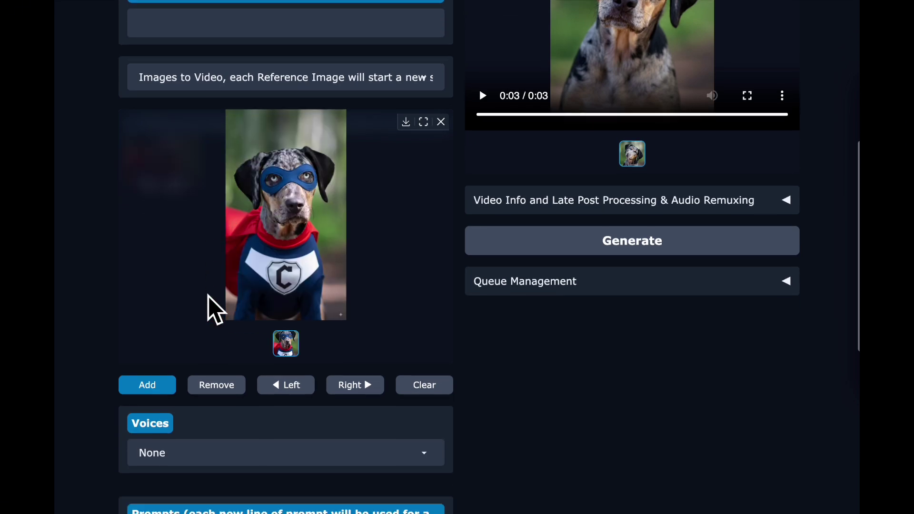
scroll(208, 296, down, 3)
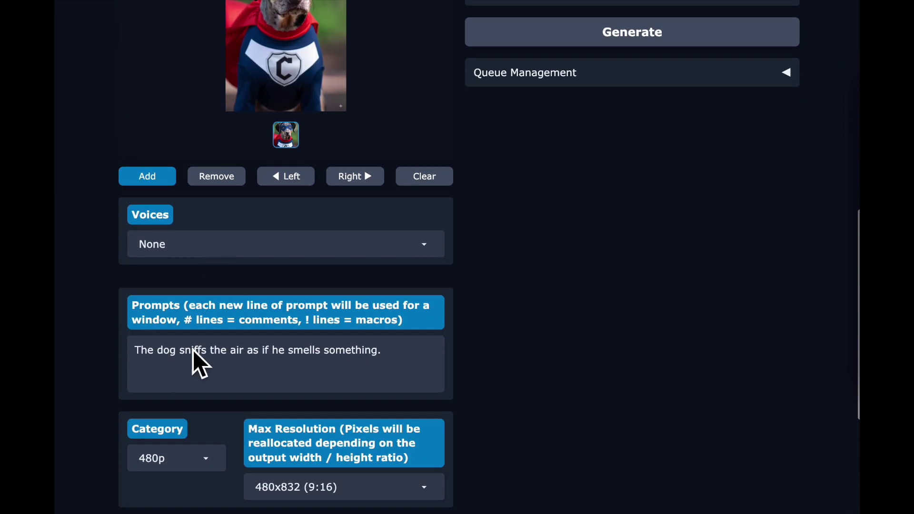
triple_click(198, 356)
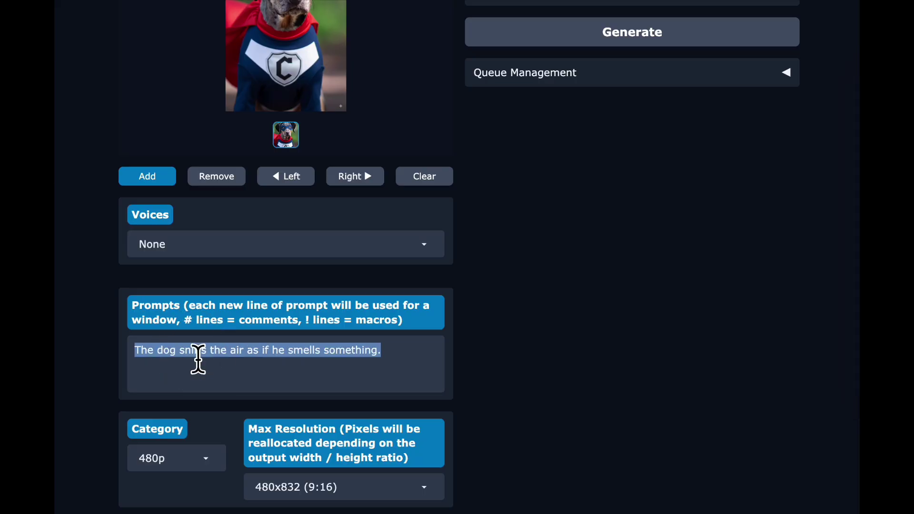
text(A swirling burst of glowing, flashing light appears around the dog, spiraling upward in a magical, energetic motion. The swirl engulfs the dog, shimmering with sparks and vibrant flashes. As the flashing light fades we see the dog in his mask and cape.)
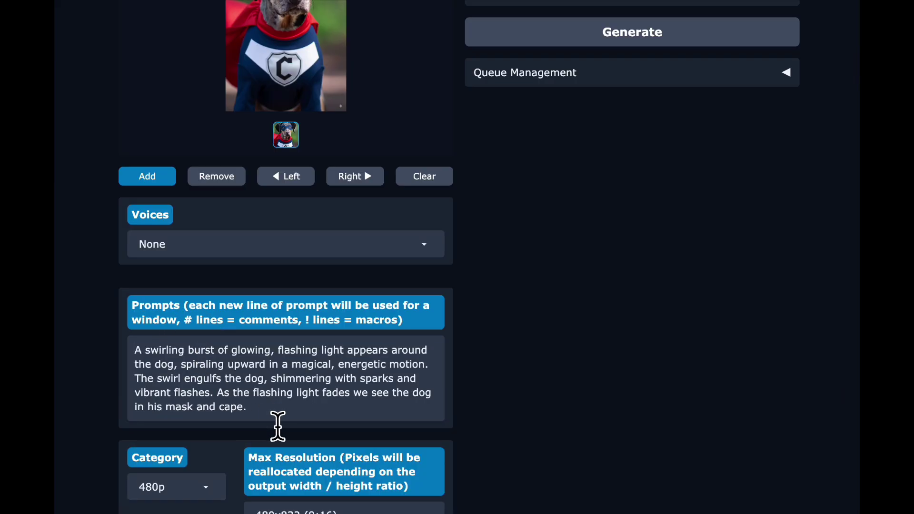
Step: Review the settings below the prompt, generate the costume transformation video and play it
scroll(278, 426, down, 1)
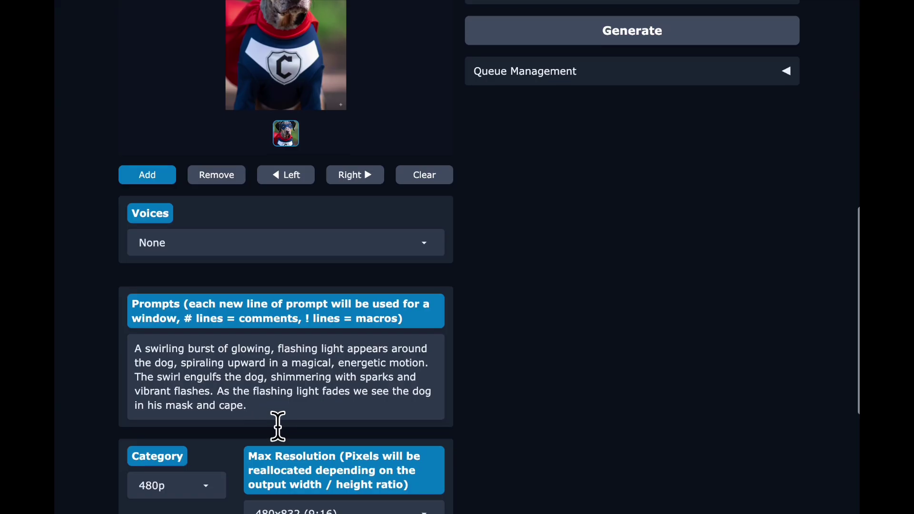
scroll(278, 427, down, 3)
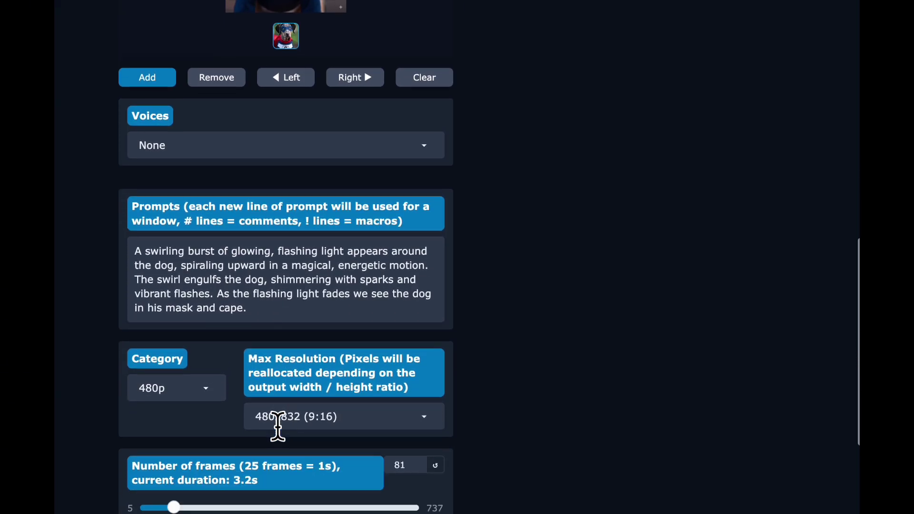
scroll(279, 404, down, 3)
scroll(575, 310, up, 15)
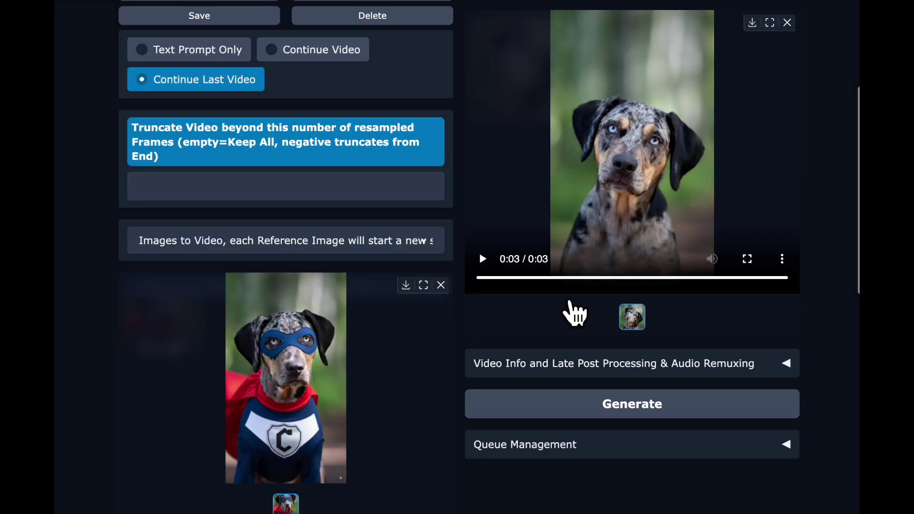
scroll(575, 312, up, 2)
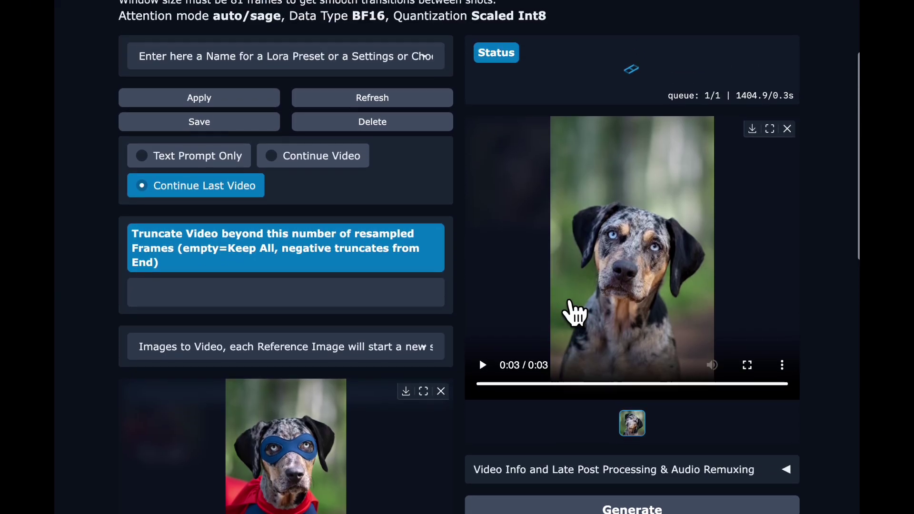
scroll(575, 312, down, 1)
click(560, 457)
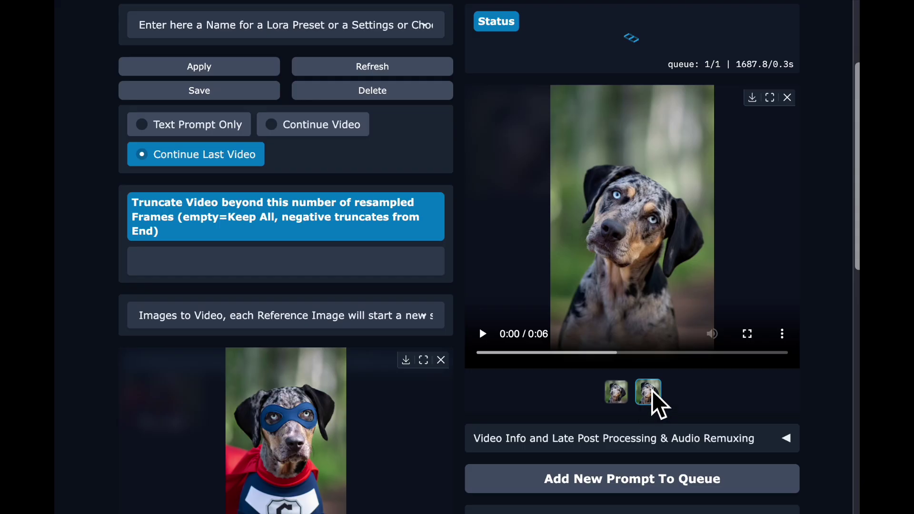
click(484, 336)
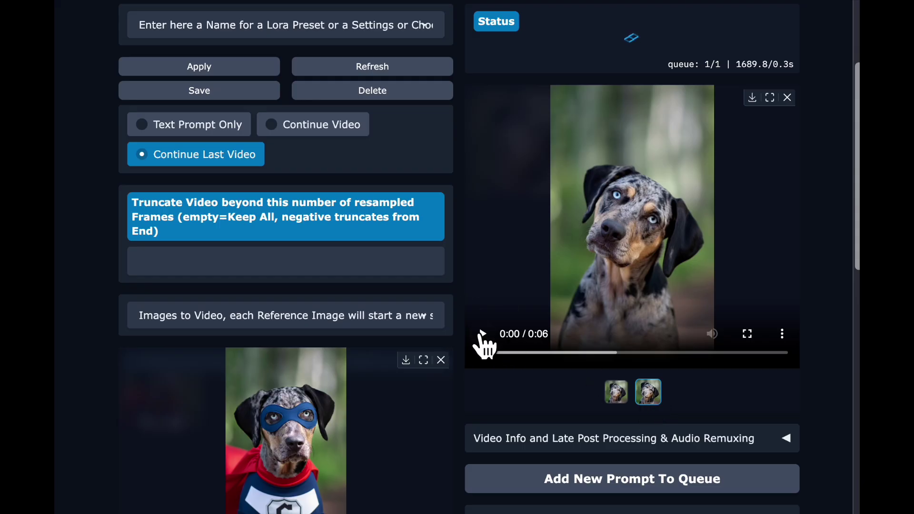
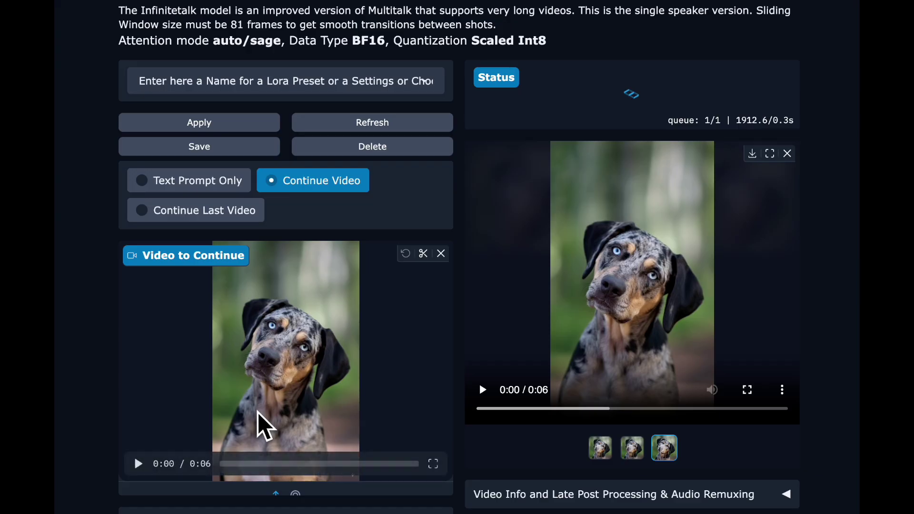
Step: Play the Video to Continue and replace the reference image with the picture of the caped dog leaping into the air
click(139, 464)
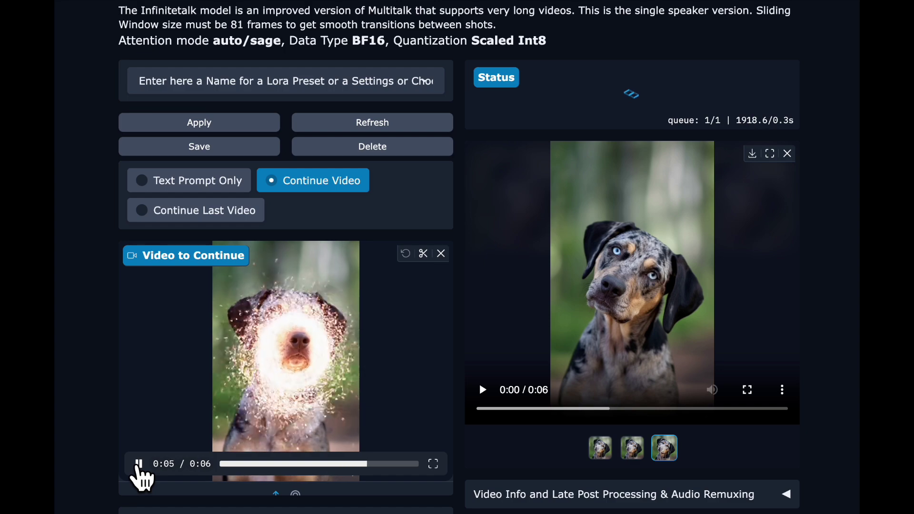
scroll(139, 476, down, 2)
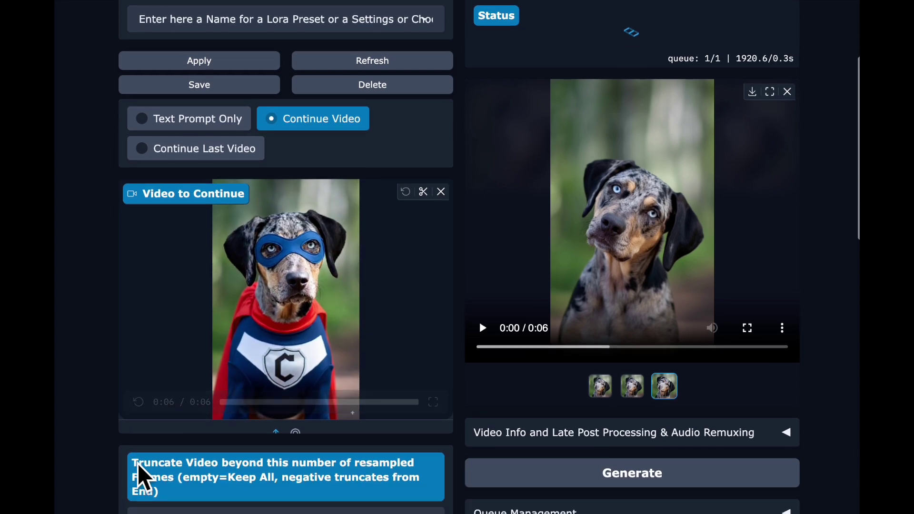
scroll(140, 476, down, 8)
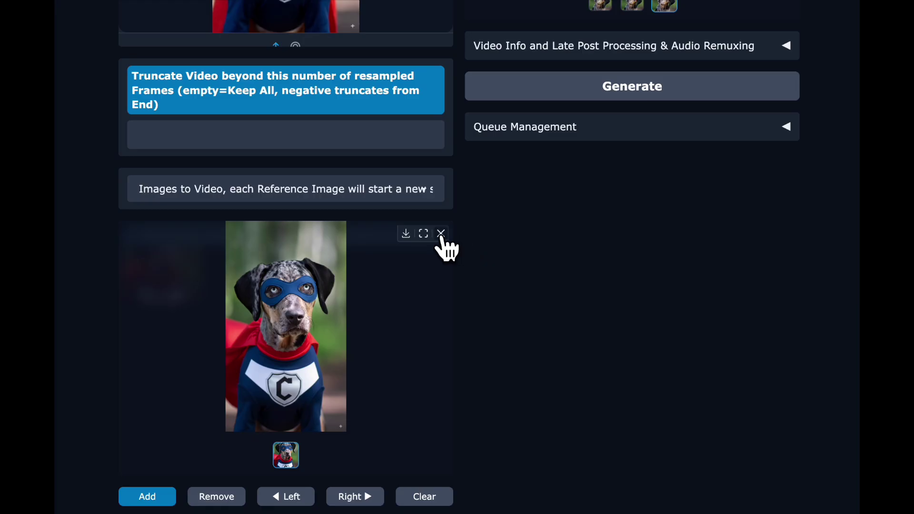
click(442, 234)
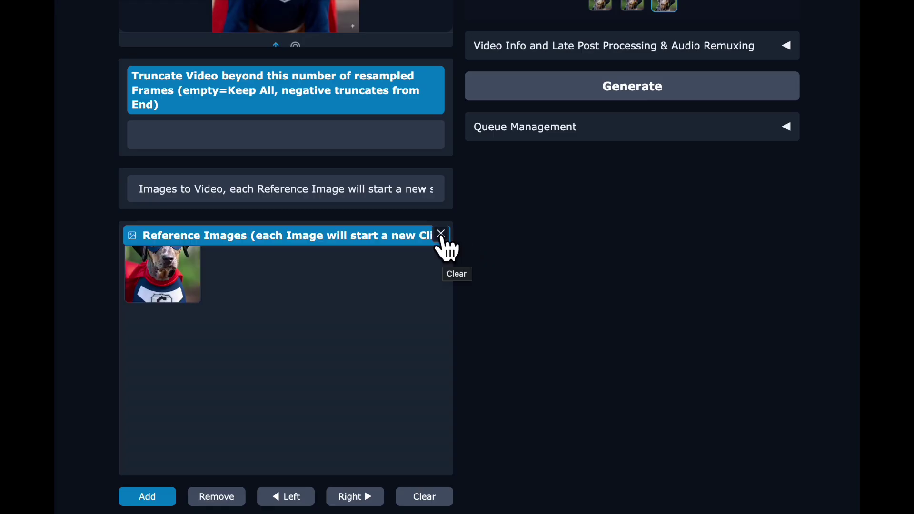
click(441, 234)
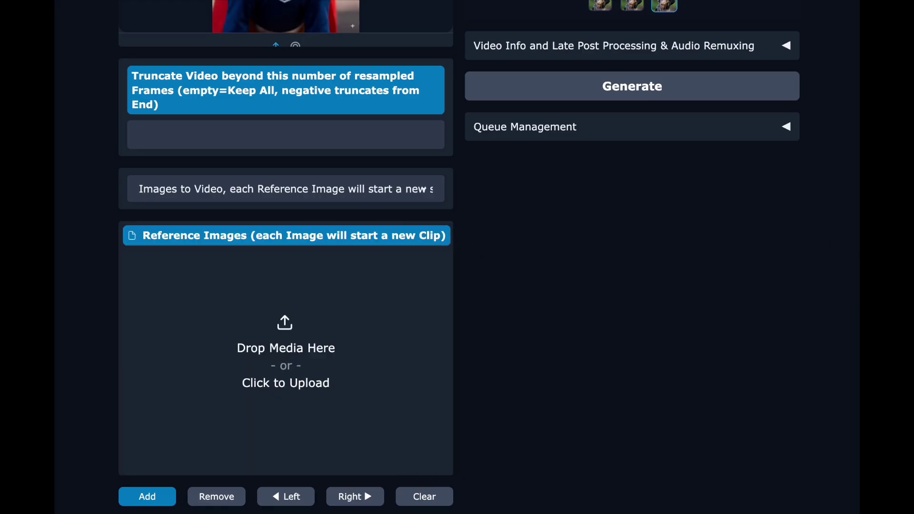
drag(296, 329, 283, 345)
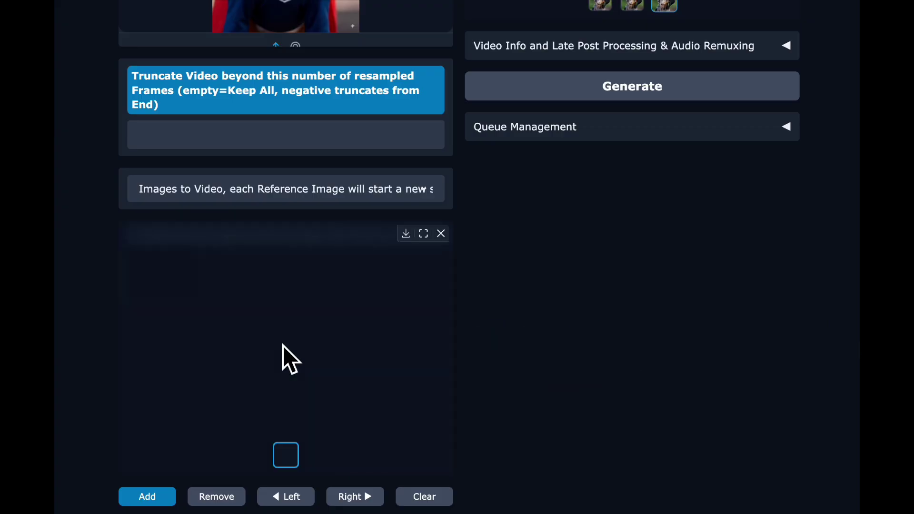
Step: Check the modes for using reference images and keep Images to Video with Smooth Transitions
scroll(257, 296, up, 2)
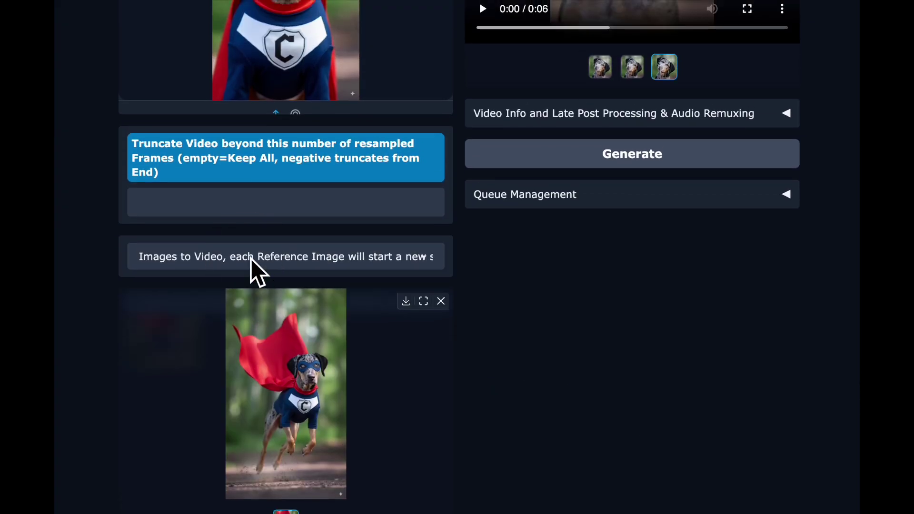
click(250, 259)
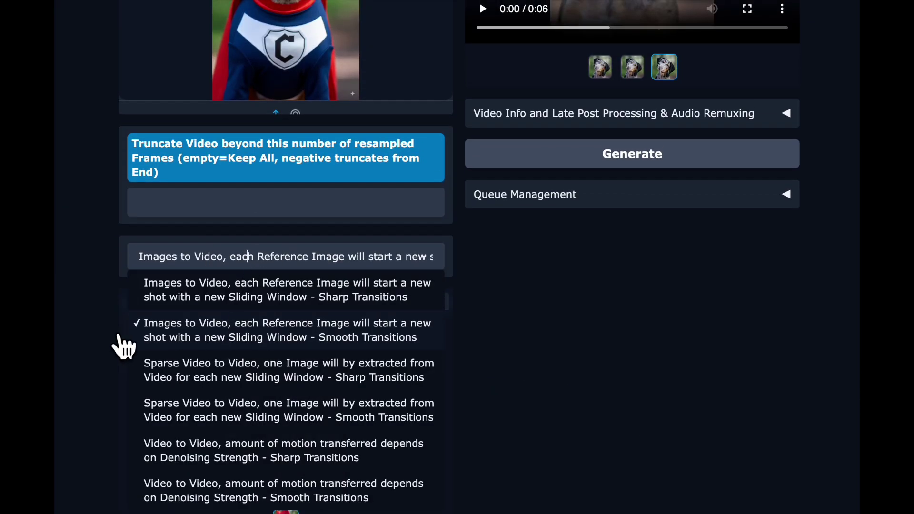
click(99, 351)
Step: Replace the prompt with "The camera zooms out and the dog runs and takes off in flight."
scroll(99, 351, down, 4)
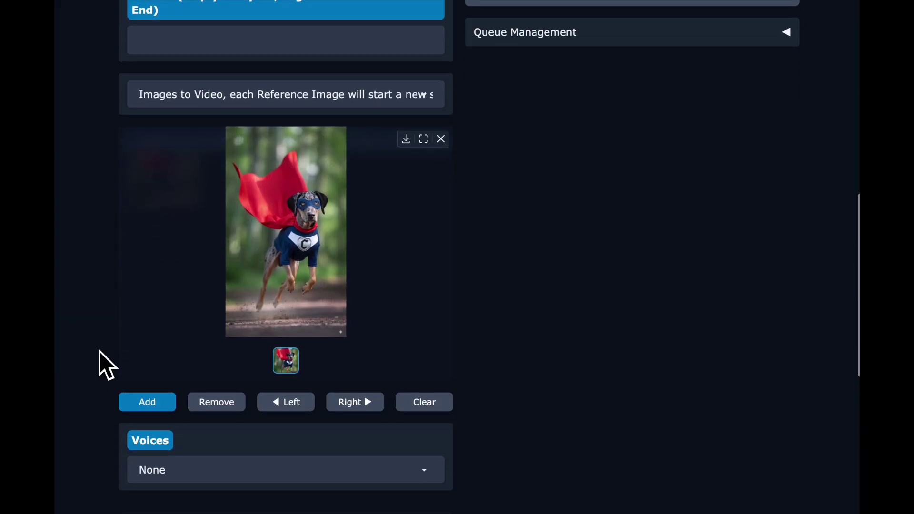
scroll(99, 351, down, 4)
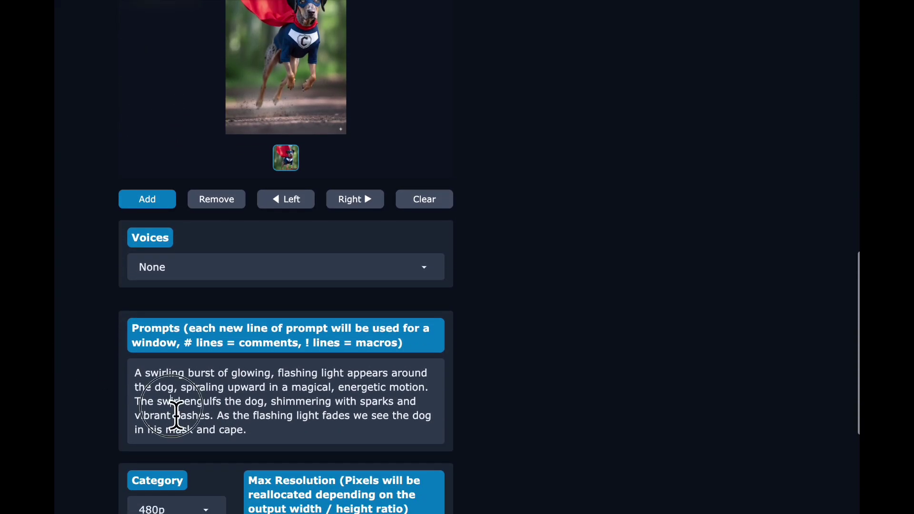
triple_click(176, 415)
key(BackSpace)
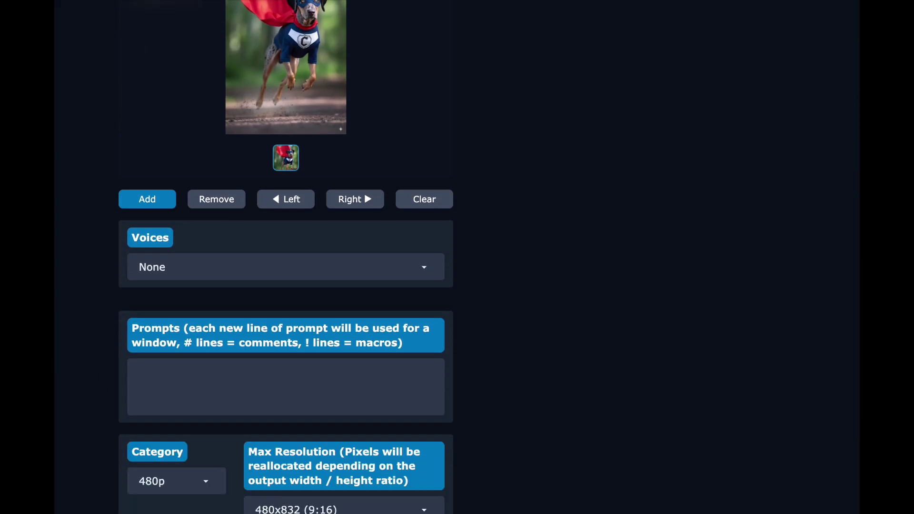
text(The camera zooms out and the dog runs and takes off in flight.)
Step: Check the resolution and frame settings, generate the continuation with the dog taking flight and play the newest video
scroll(99, 351, down, 1)
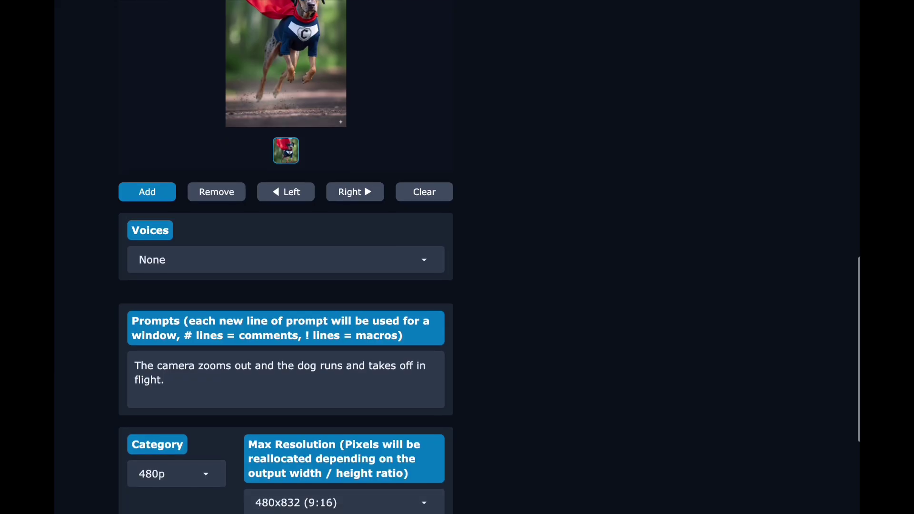
scroll(285, 257, down, 4)
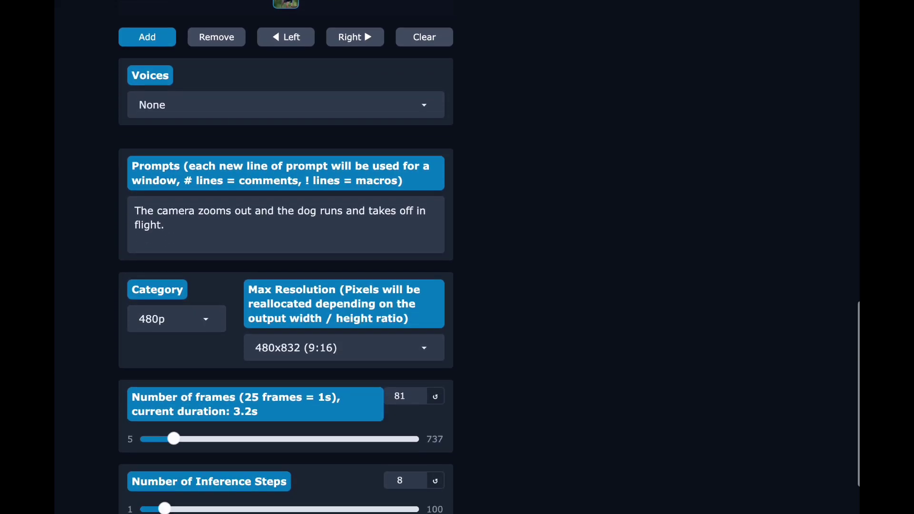
scroll(286, 257, down, 1)
scroll(286, 257, up, 6)
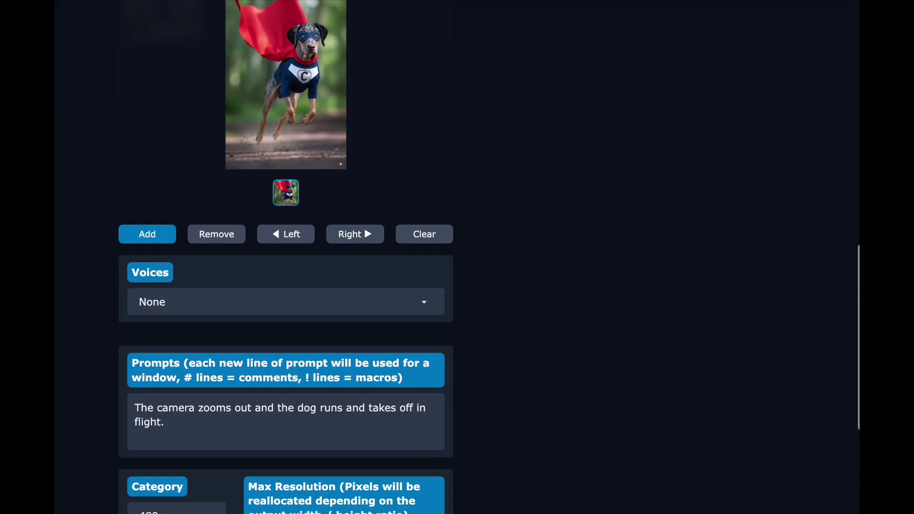
scroll(172, 415, up, 12)
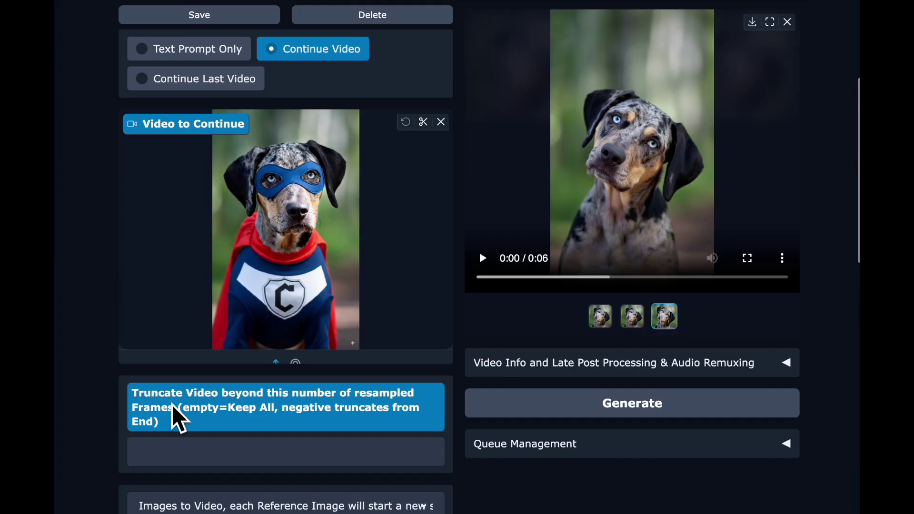
scroll(173, 405, up, 2)
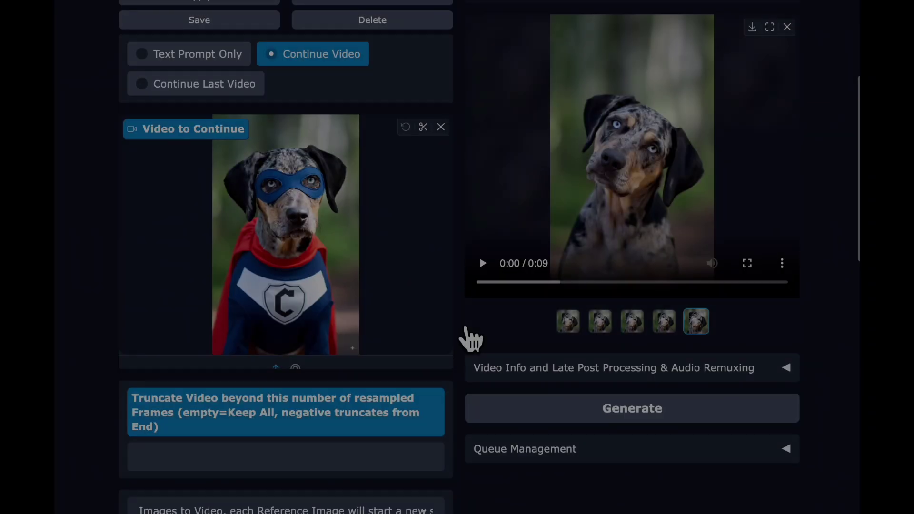
scroll(469, 337, up, 2)
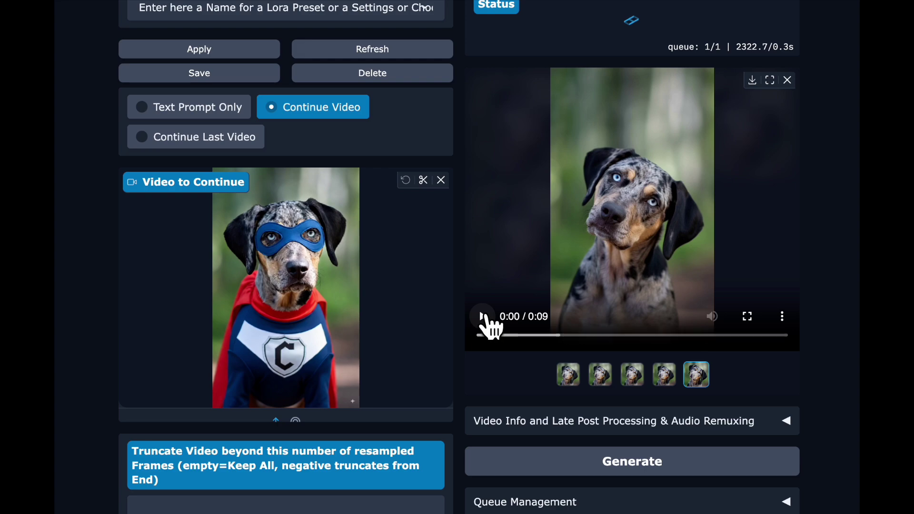
click(484, 318)
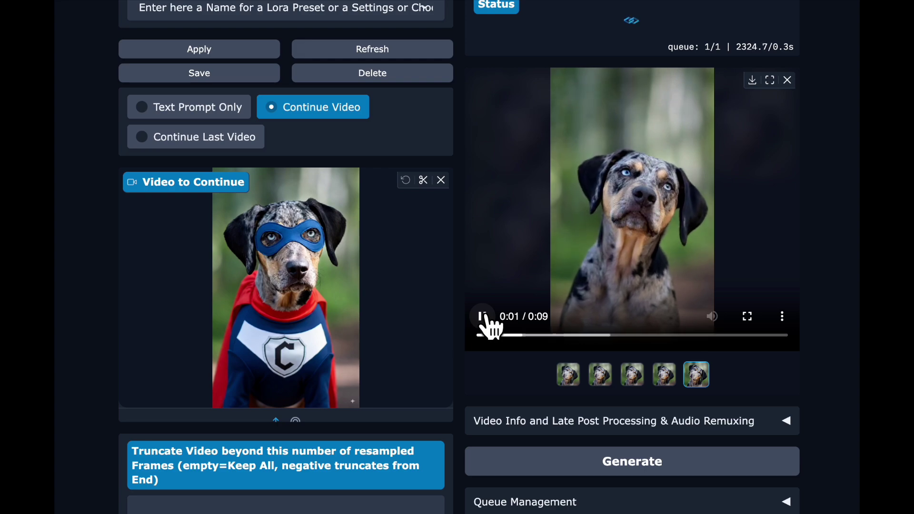